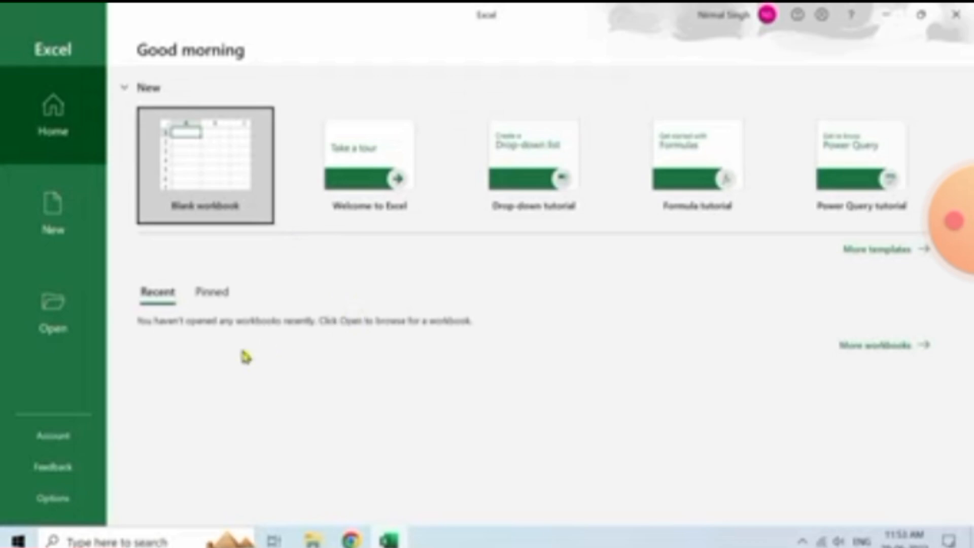
{"action": "left_click", "coordinate": [99, 435]}
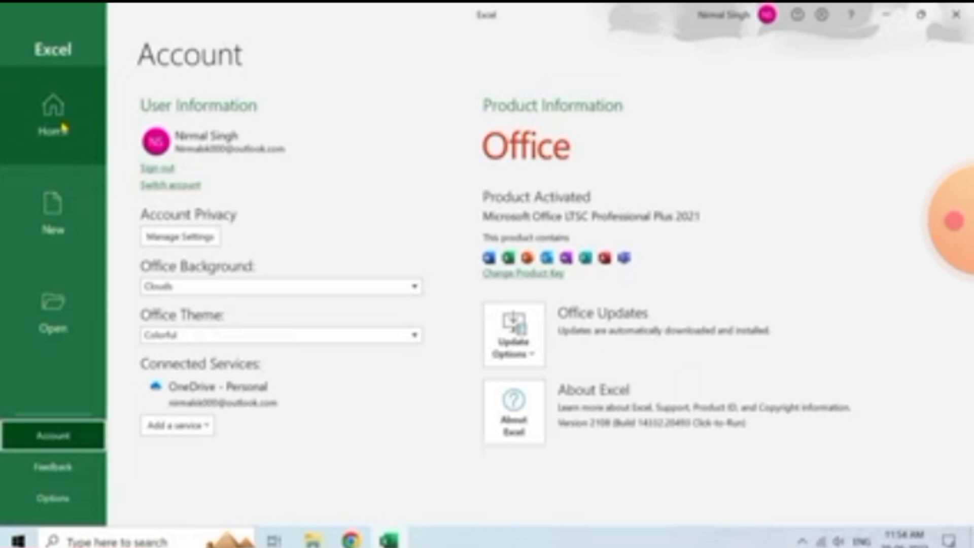
{"action": "left_click", "coordinate": [64, 128]}
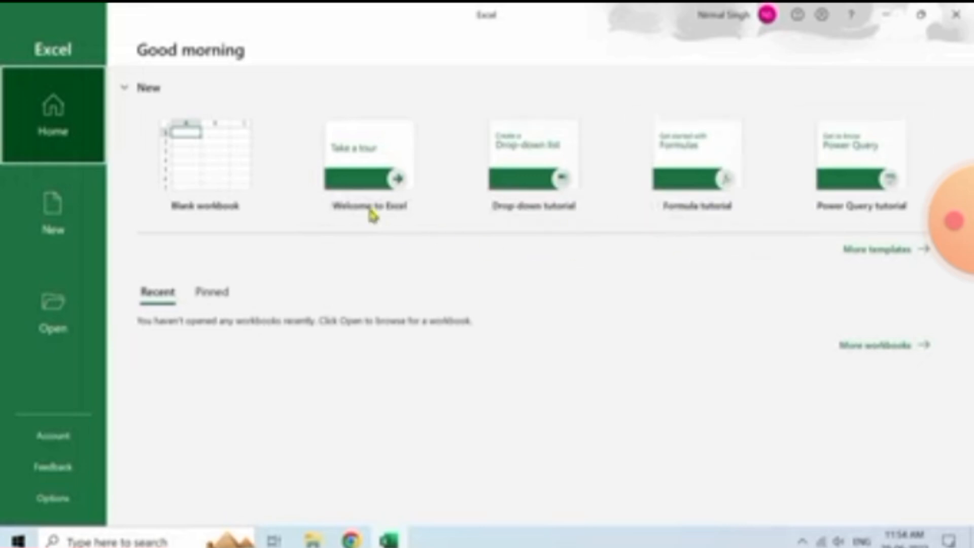
{"action": "left_click", "coordinate": [370, 173]}
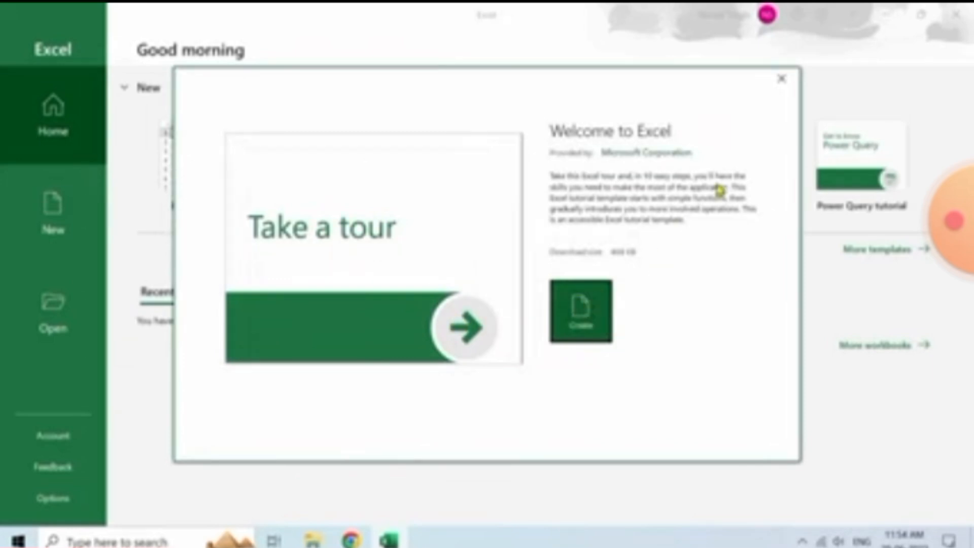
{"action": "left_click", "coordinate": [781, 79]}
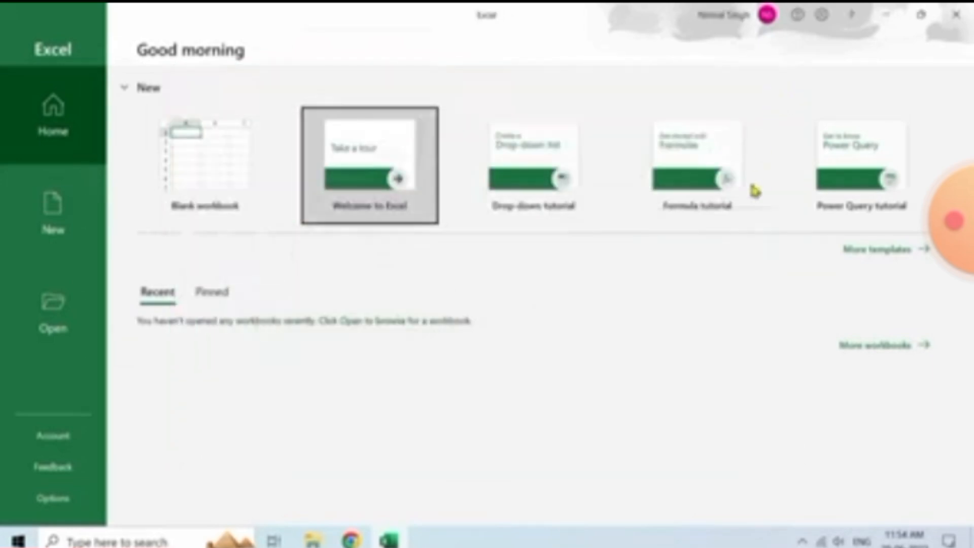
{"action": "left_click", "coordinate": [875, 251]}
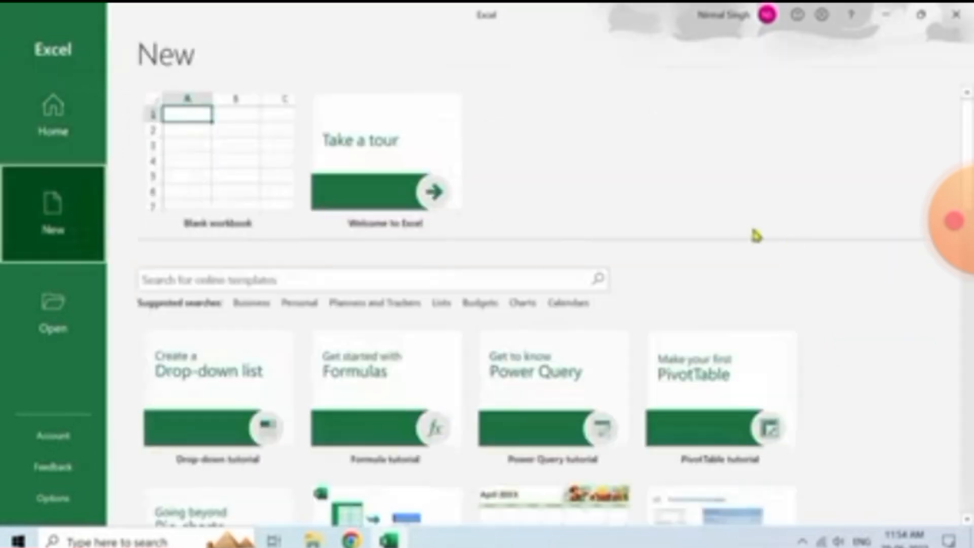
{"action": "scroll", "coordinate": [756, 235], "scroll_direction": "down", "scroll_amount": 5}
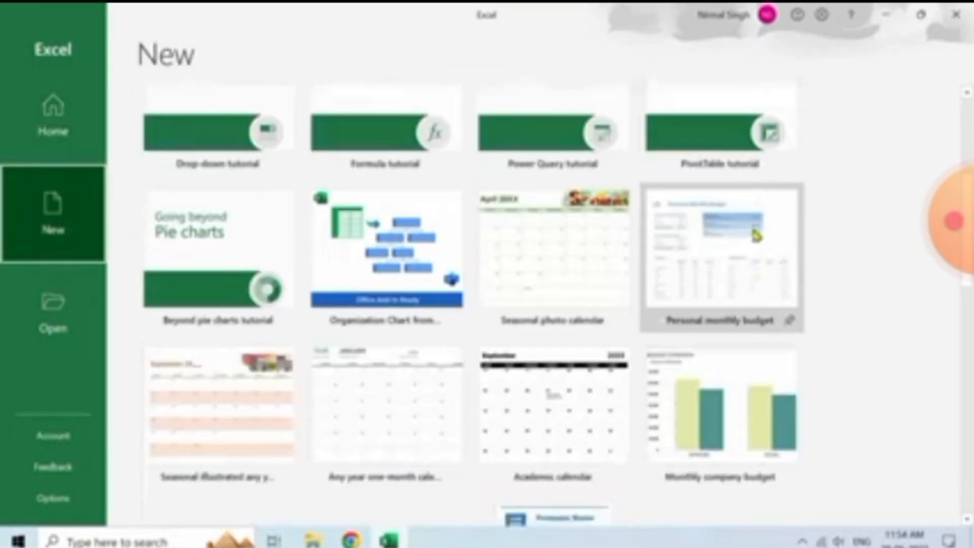
{"action": "scroll", "coordinate": [756, 235], "scroll_direction": "down", "scroll_amount": 5}
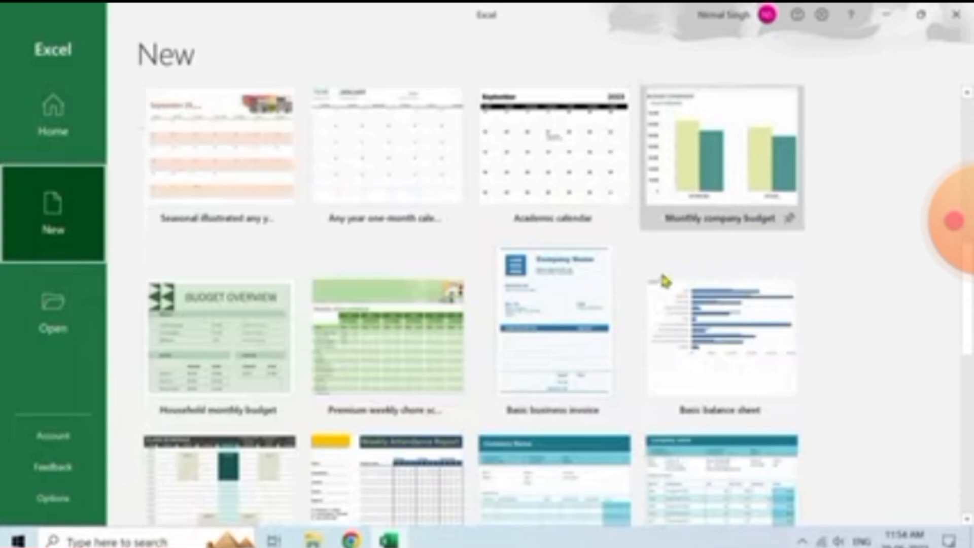
{"action": "scroll", "coordinate": [562, 320], "scroll_direction": "down", "scroll_amount": 2}
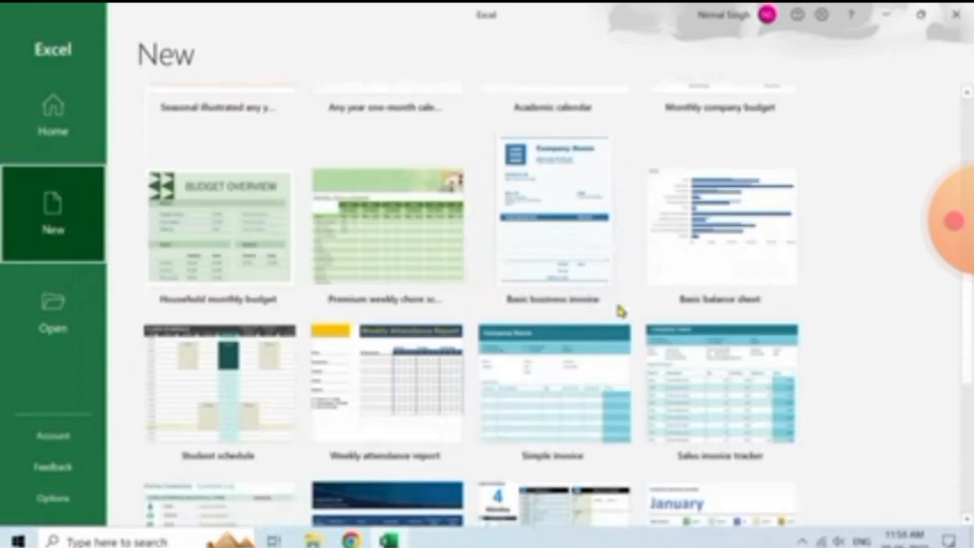
{"action": "scroll", "coordinate": [827, 313], "scroll_direction": "down", "scroll_amount": 2}
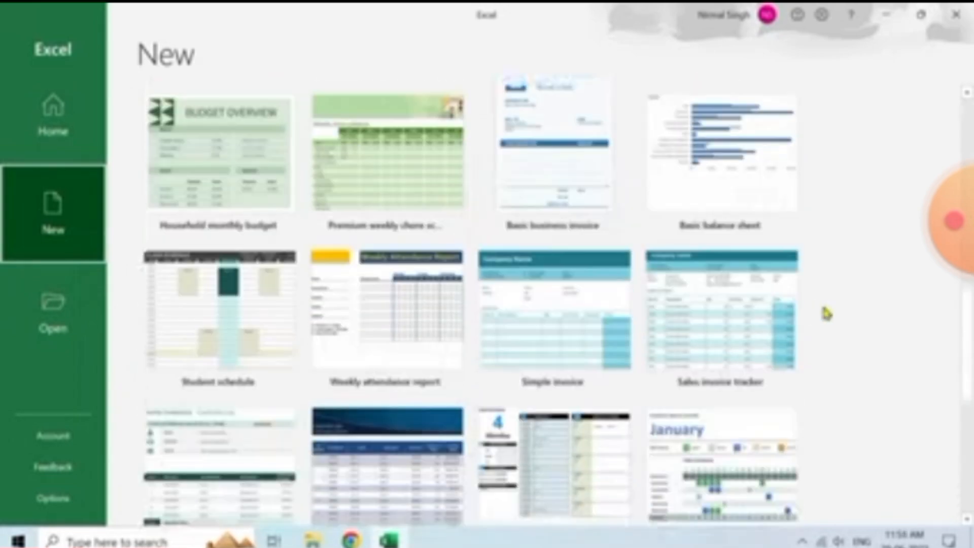
{"action": "scroll", "coordinate": [827, 314], "scroll_direction": "up", "scroll_amount": 1}
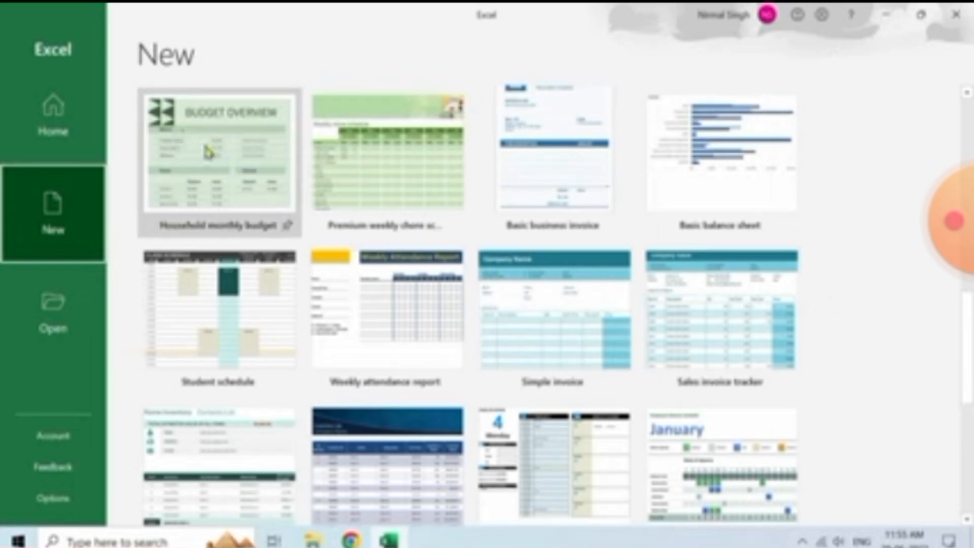
{"action": "scroll", "coordinate": [250, 219], "scroll_direction": "up", "scroll_amount": 3}
{"action": "scroll", "coordinate": [249, 219], "scroll_direction": "up", "scroll_amount": 10}
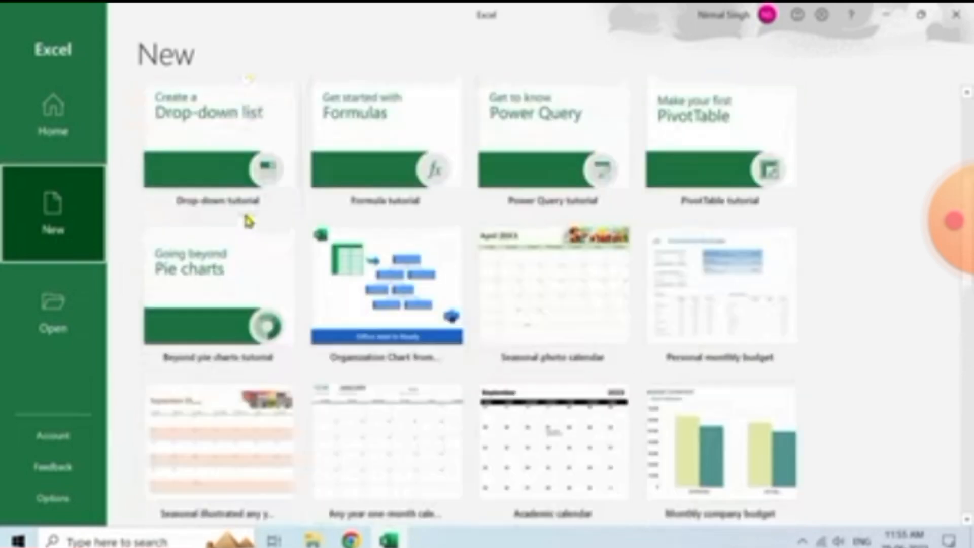
{"action": "left_click", "coordinate": [236, 241]}
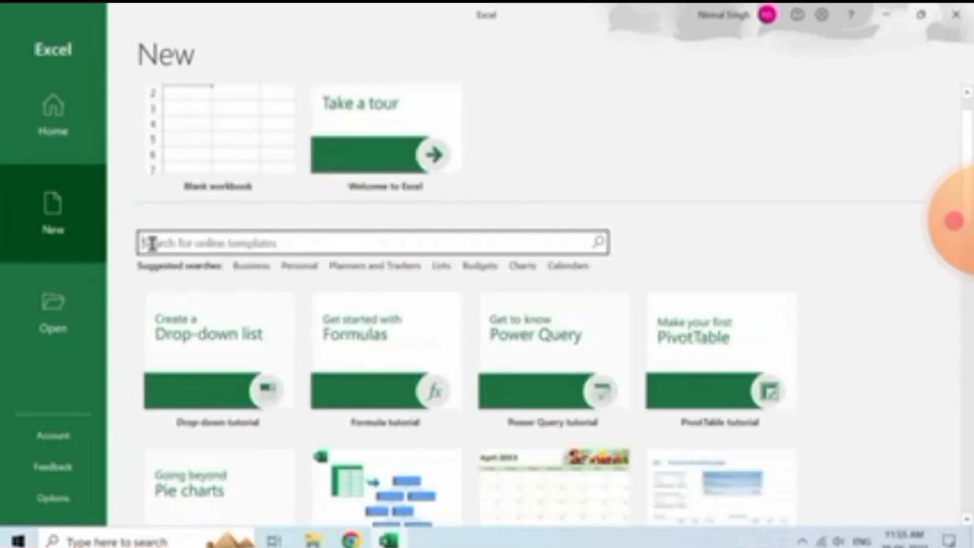
{"action": "scroll", "coordinate": [155, 248], "scroll_direction": "up", "scroll_amount": 1}
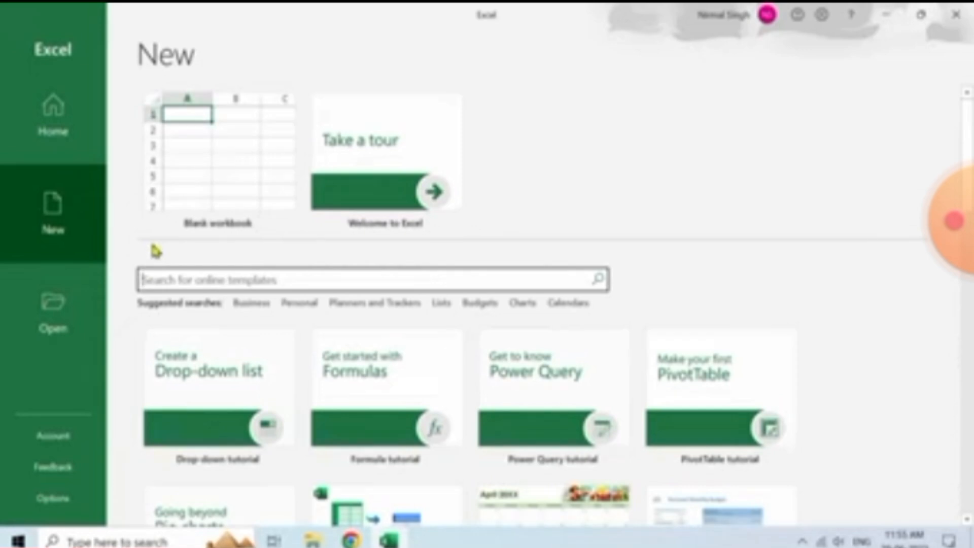
{"action": "left_click", "coordinate": [64, 135]}
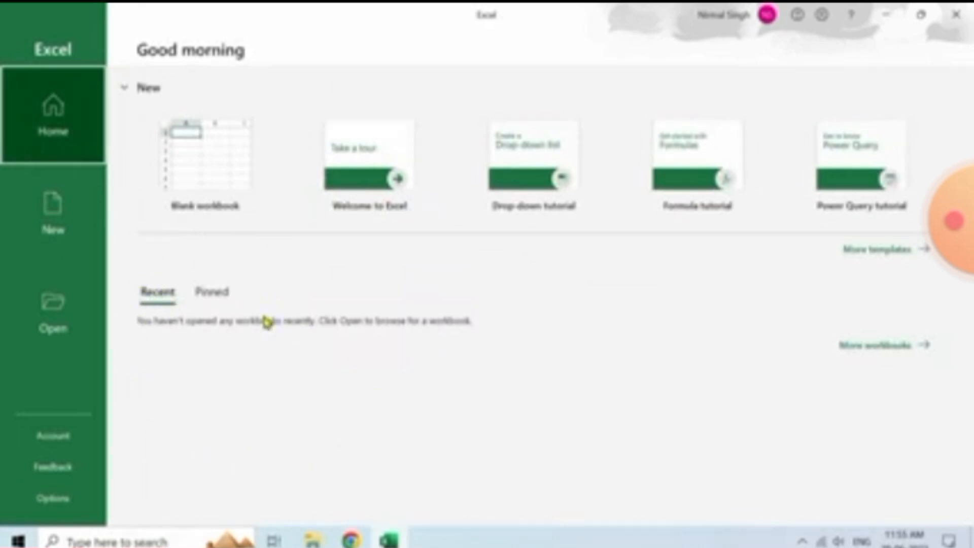
Look through the Pinned, Recent, New and Open pages of the start screen
{"action": "left_click", "coordinate": [212, 293]}
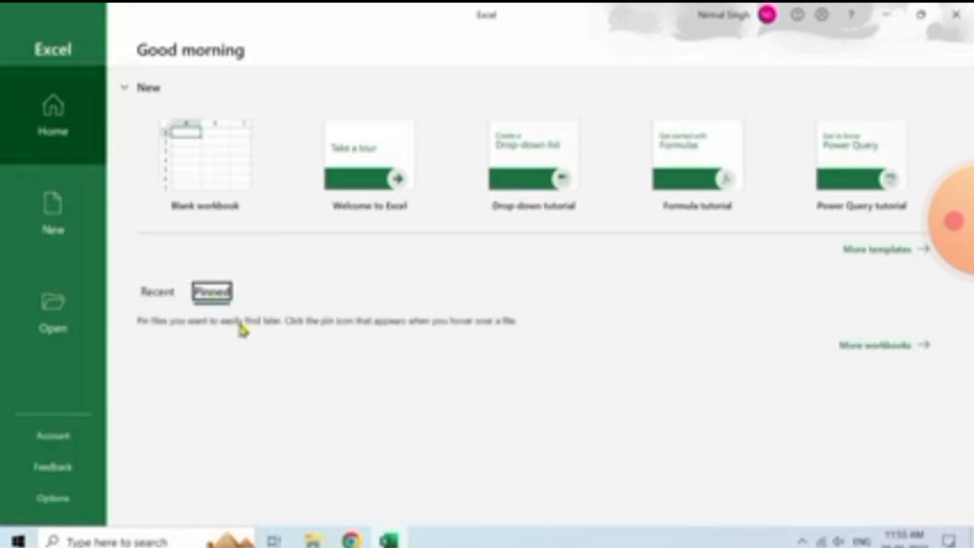
{"action": "left_click", "coordinate": [177, 300]}
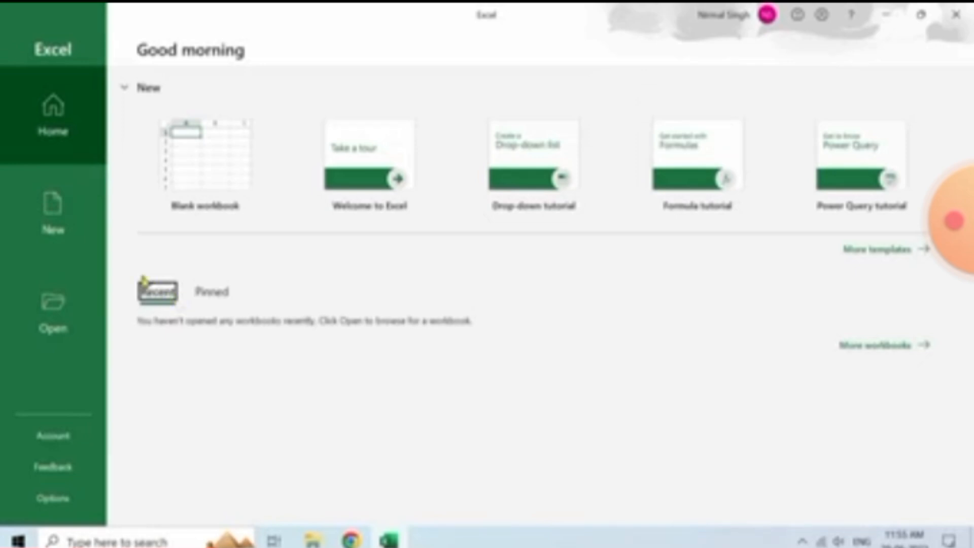
{"action": "left_click", "coordinate": [76, 221]}
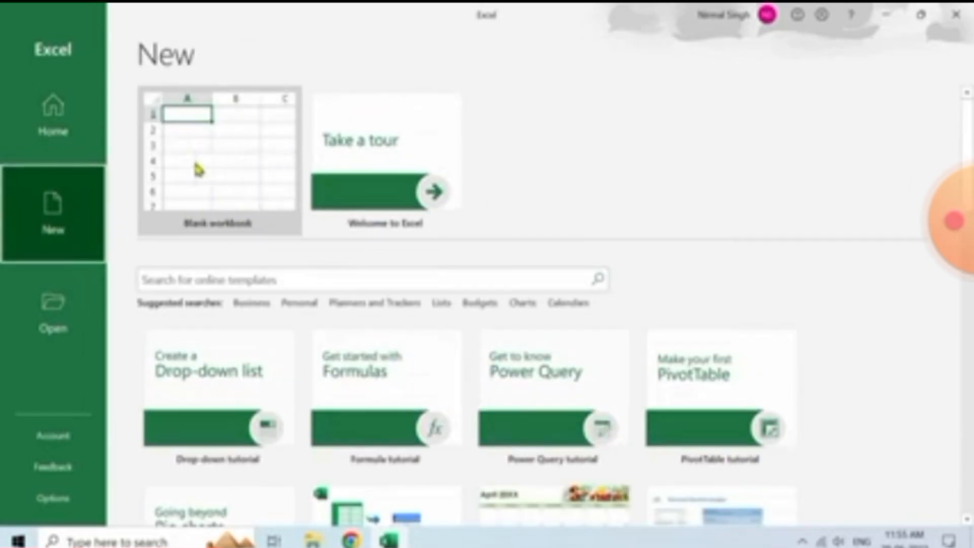
{"action": "left_click", "coordinate": [67, 304]}
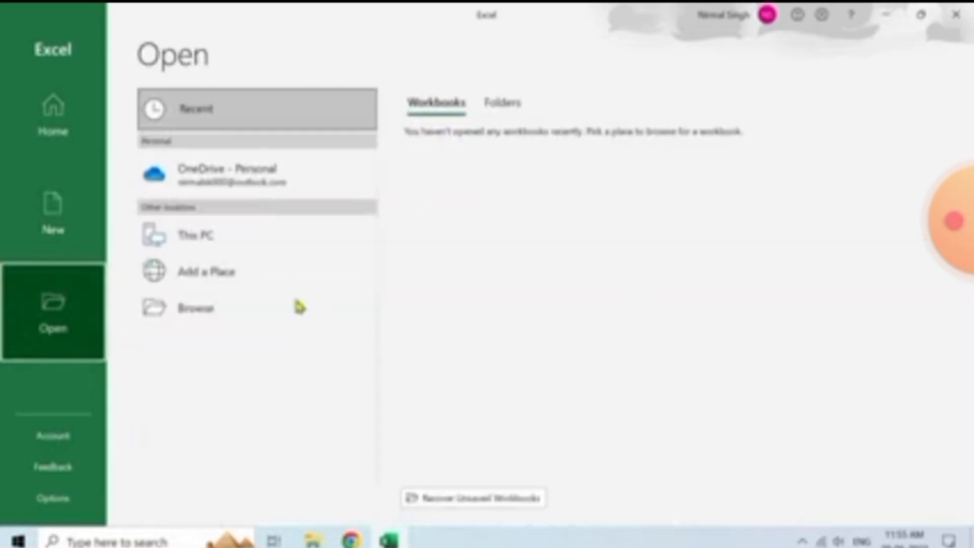
Cancel the Browse dialog and create a new blank workbook, Book1, from Home
{"action": "left_click", "coordinate": [288, 309]}
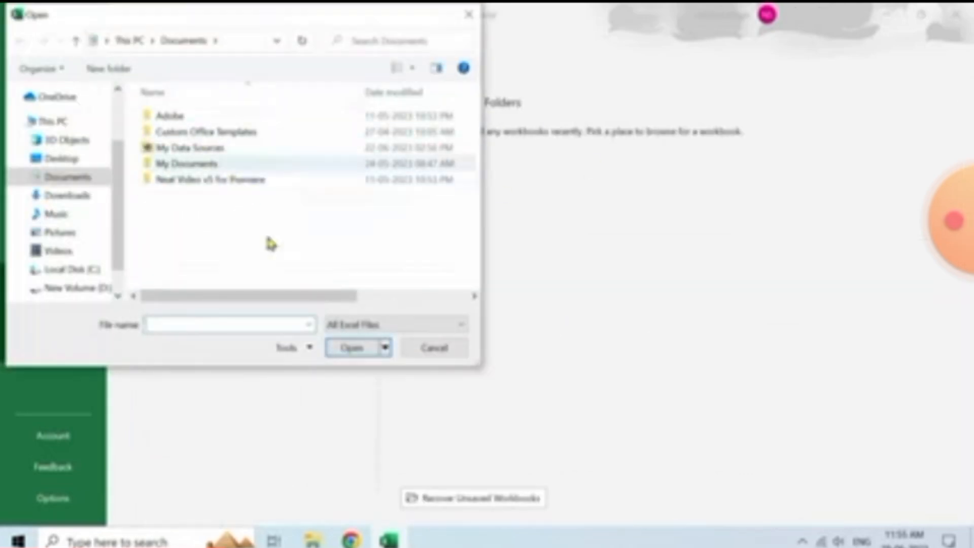
{"action": "left_click", "coordinate": [425, 356]}
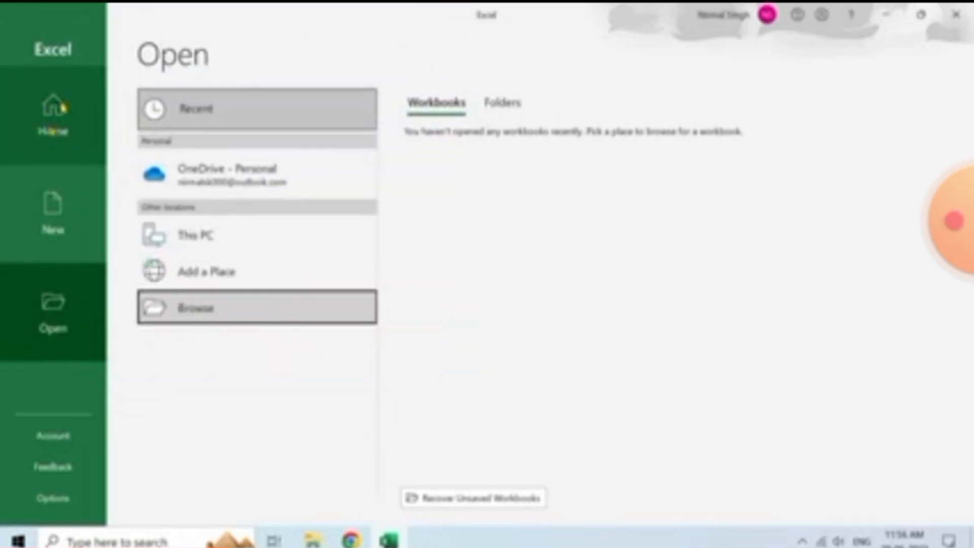
{"action": "left_click", "coordinate": [56, 114]}
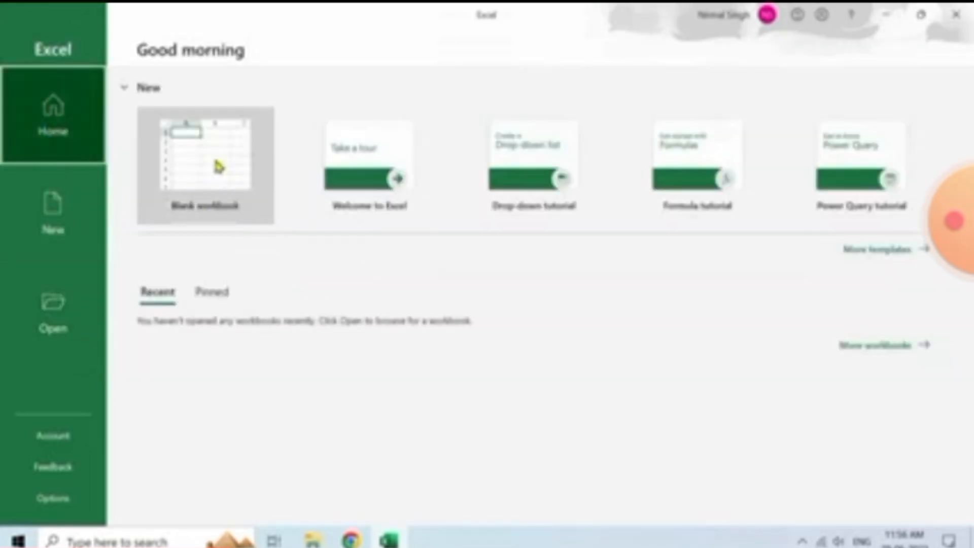
{"action": "left_click", "coordinate": [215, 162]}
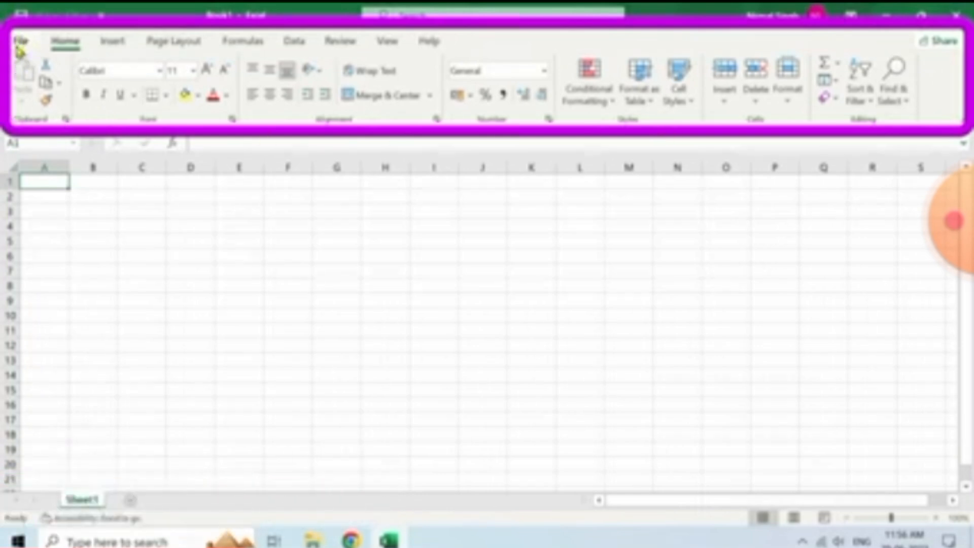
{"action": "left_click", "coordinate": [111, 42]}
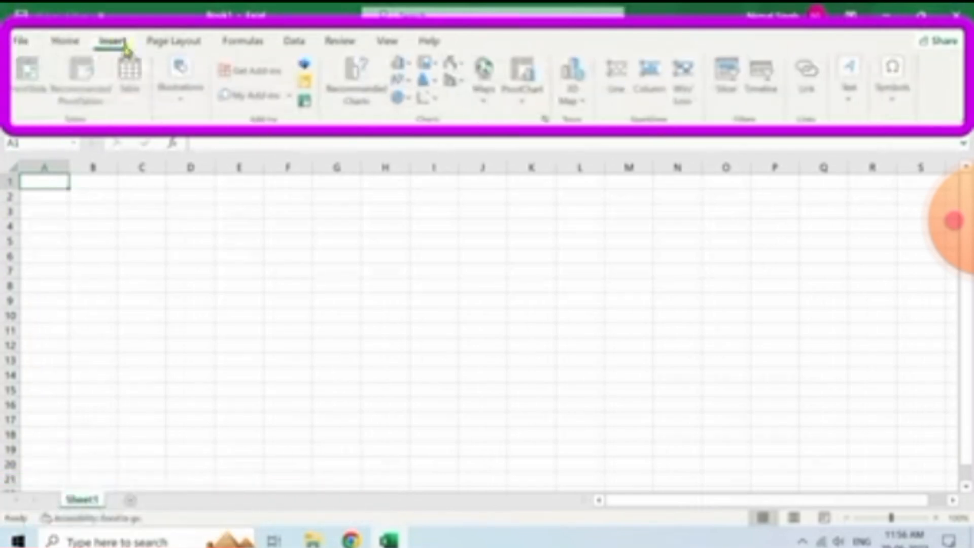
{"action": "left_click", "coordinate": [175, 42]}
{"action": "left_click", "coordinate": [240, 43]}
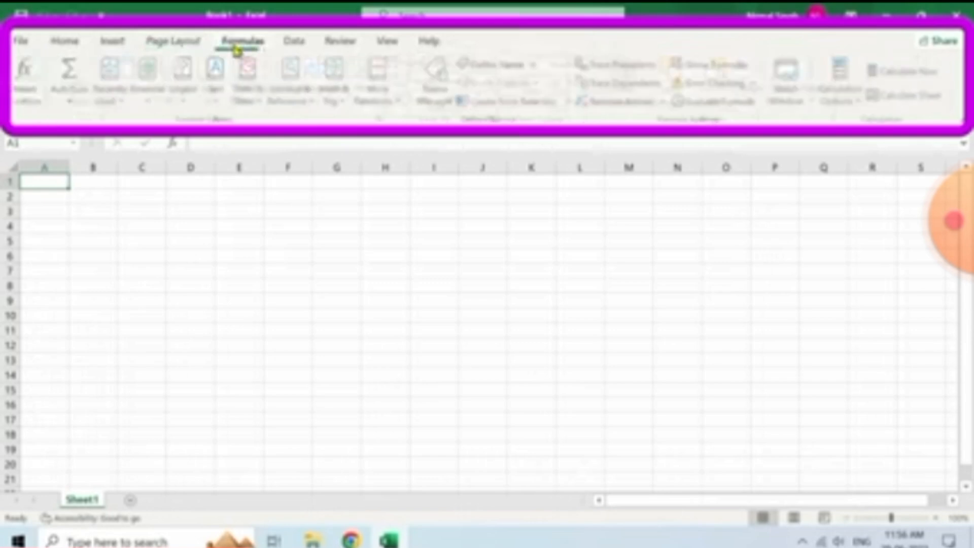
{"action": "left_click", "coordinate": [295, 44]}
{"action": "left_click", "coordinate": [341, 45]}
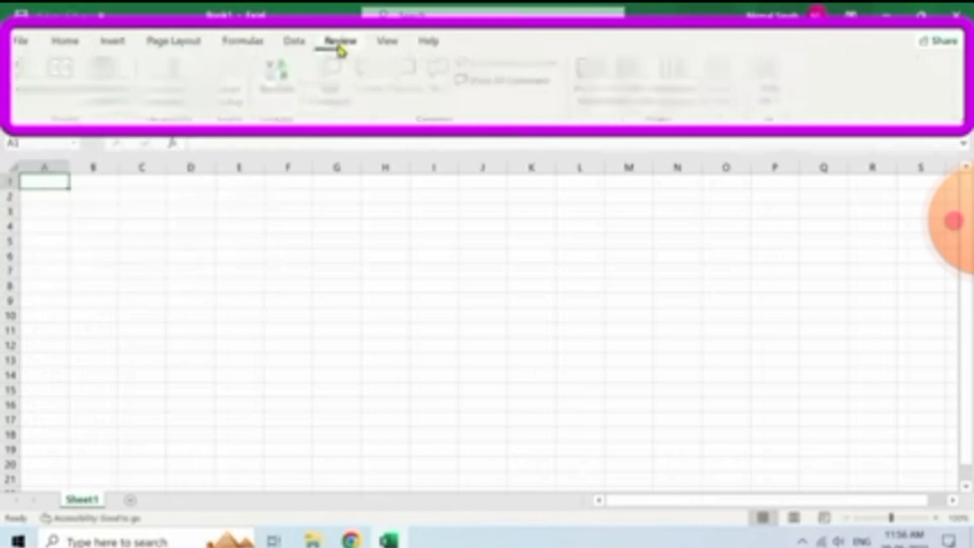
{"action": "left_click", "coordinate": [389, 45]}
{"action": "left_click", "coordinate": [427, 43]}
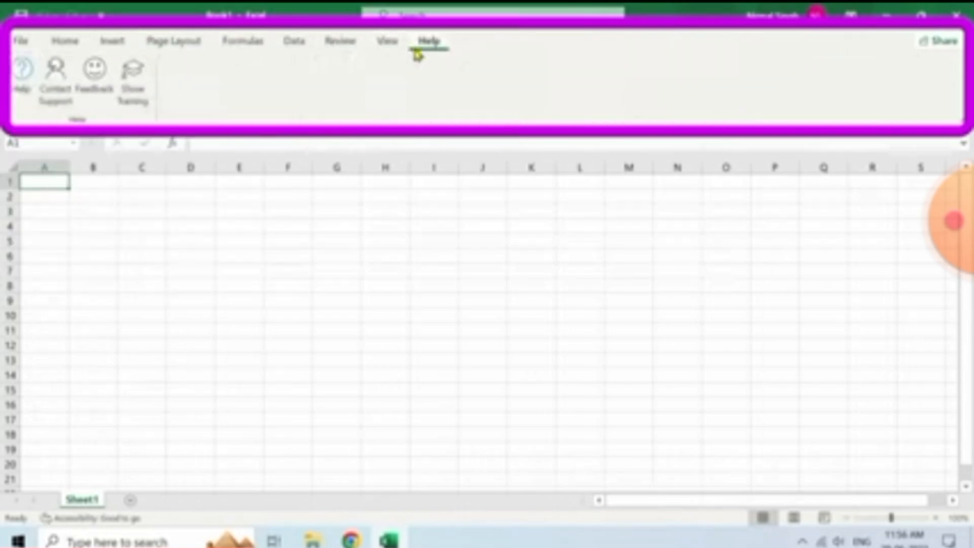
{"action": "left_click", "coordinate": [71, 43]}
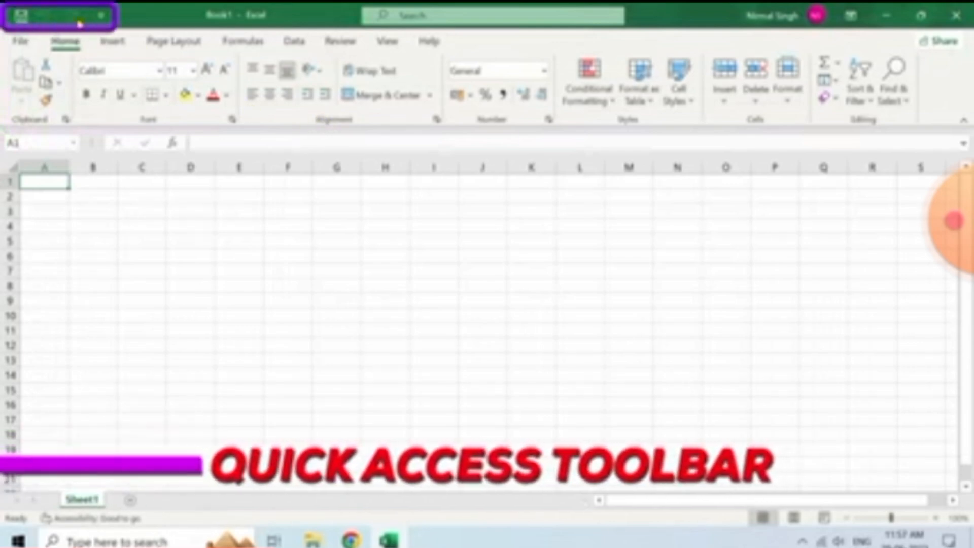
{"action": "left_click", "coordinate": [101, 15]}
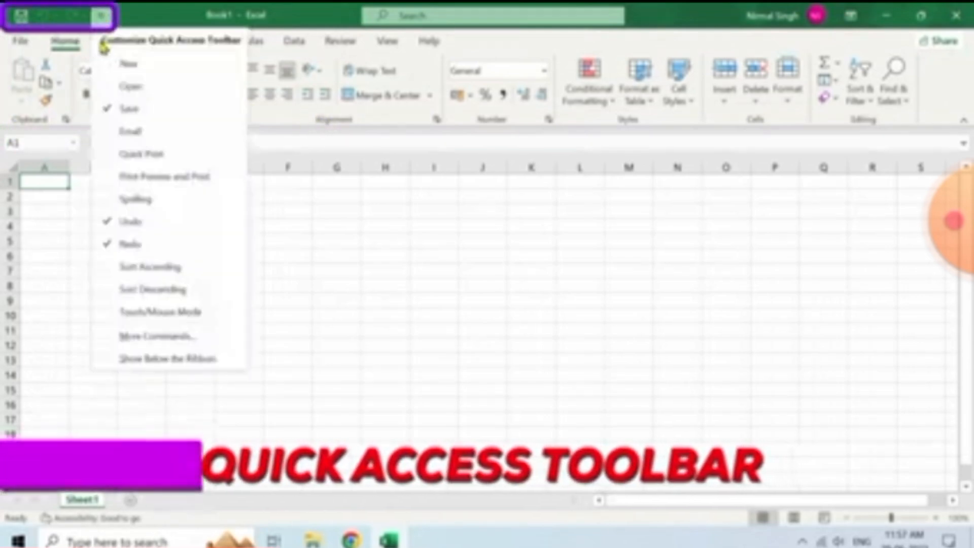
{"action": "left_click", "coordinate": [116, 154]}
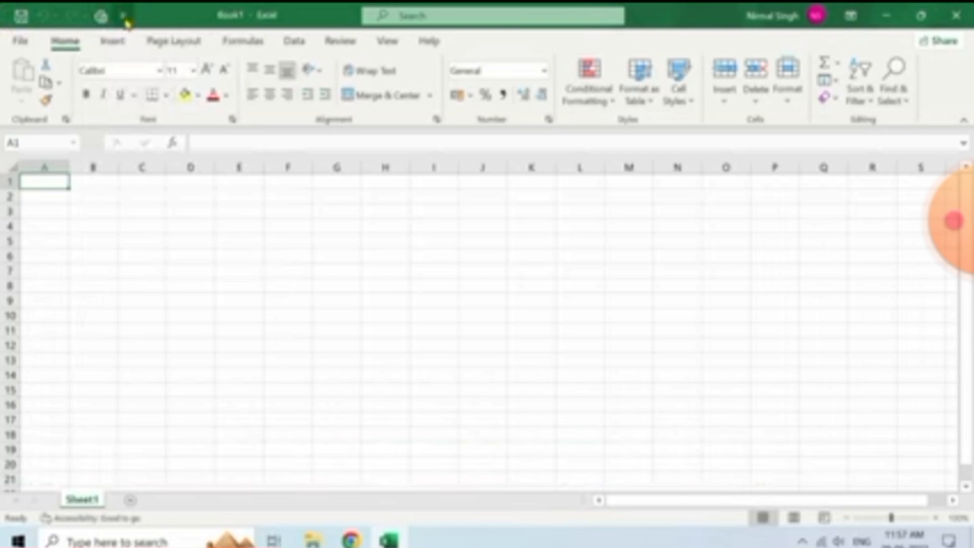
{"action": "left_click", "coordinate": [124, 15]}
{"action": "left_click", "coordinate": [135, 88]}
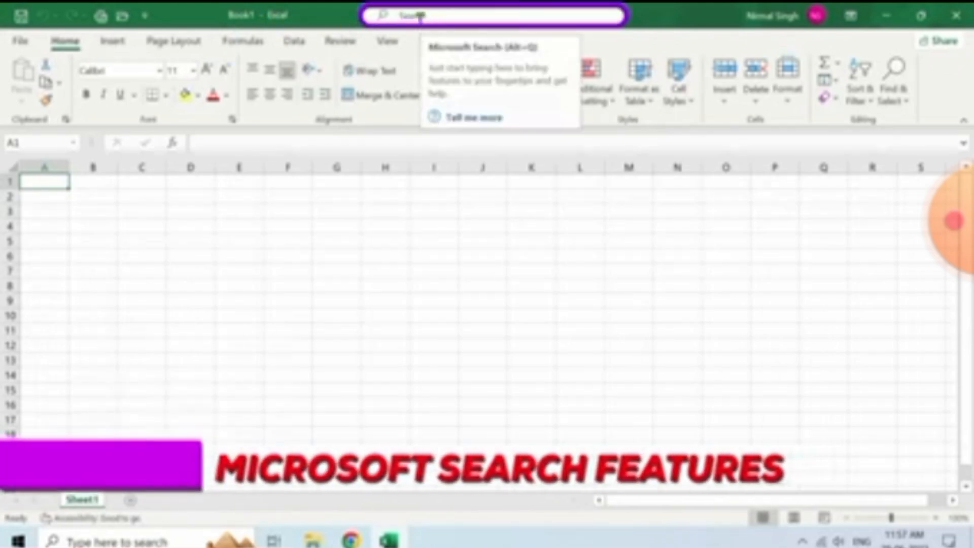
{"action": "left_click", "coordinate": [421, 16]}
{"action": "type", "text": "de"}
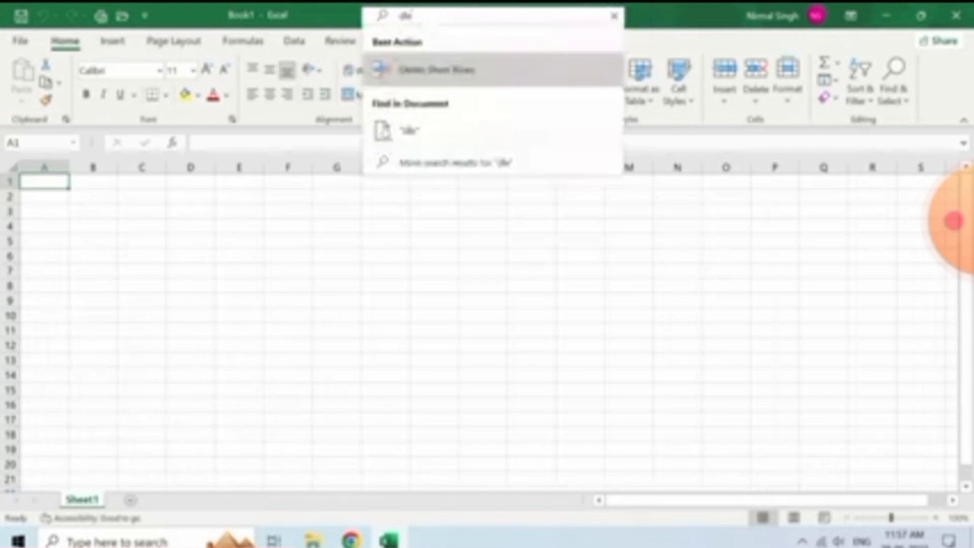
{"action": "type", "text": "lete"}
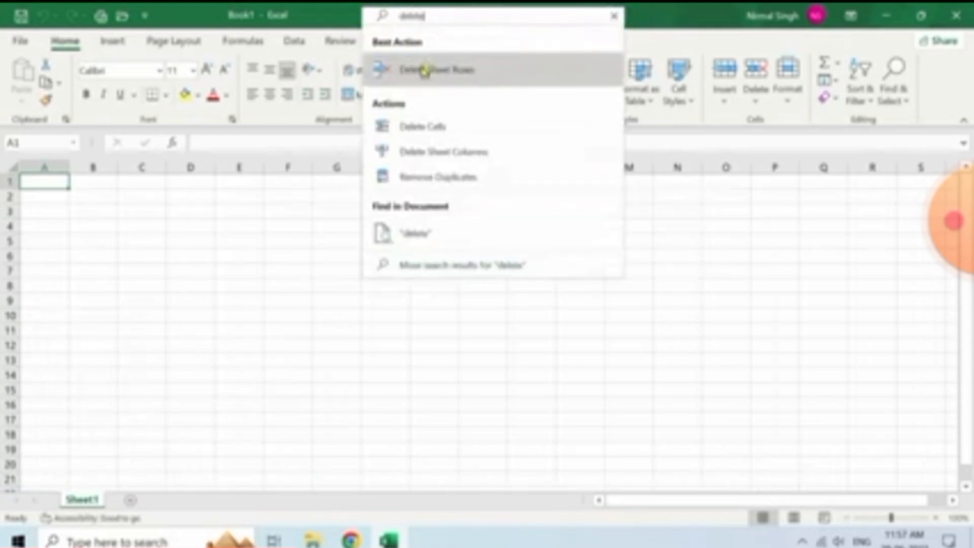
{"action": "left_click", "coordinate": [615, 17]}
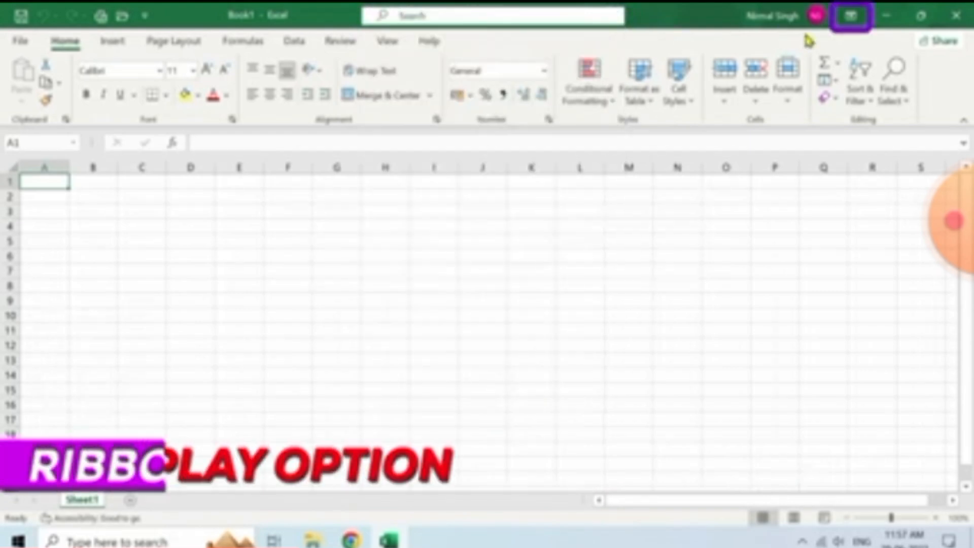
{"action": "left_click", "coordinate": [852, 20]}
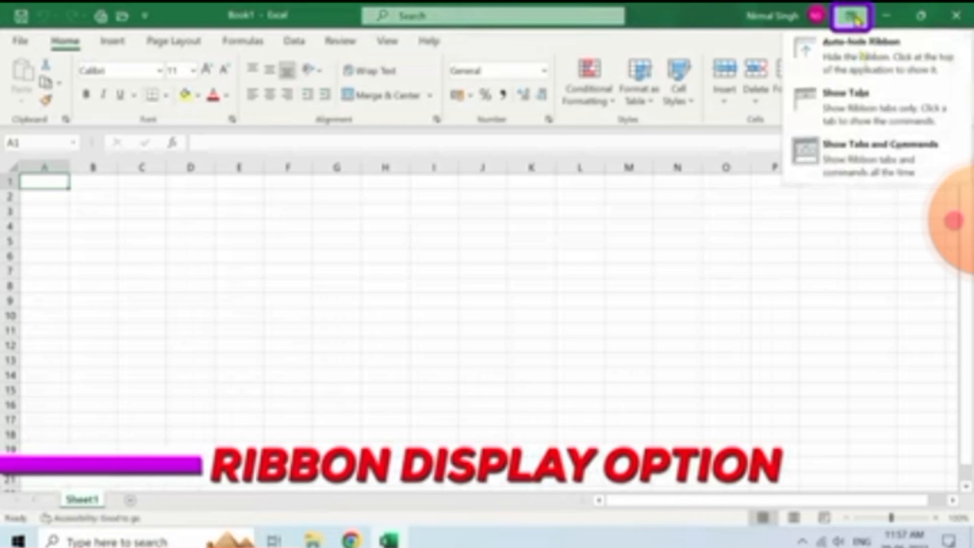
{"action": "left_click", "coordinate": [882, 50]}
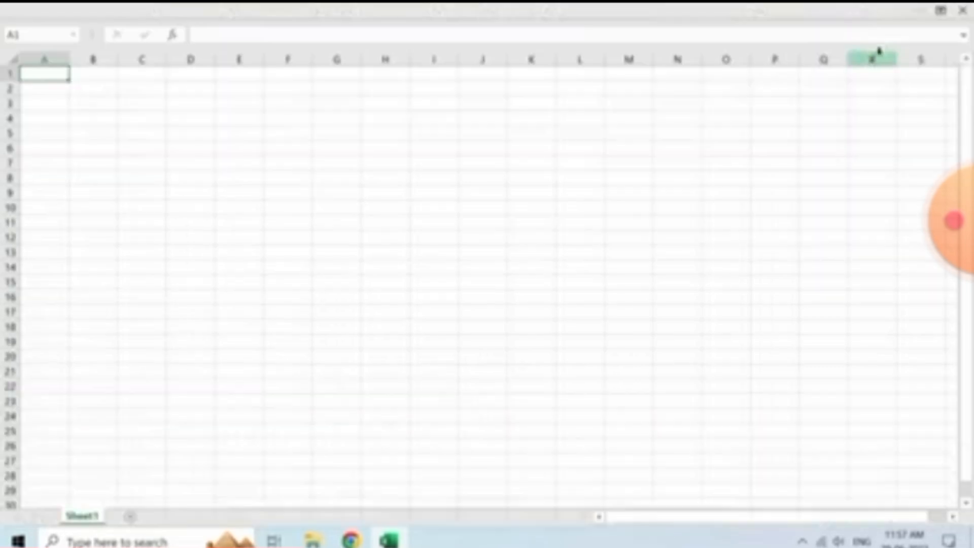
{"action": "left_click", "coordinate": [943, 11]}
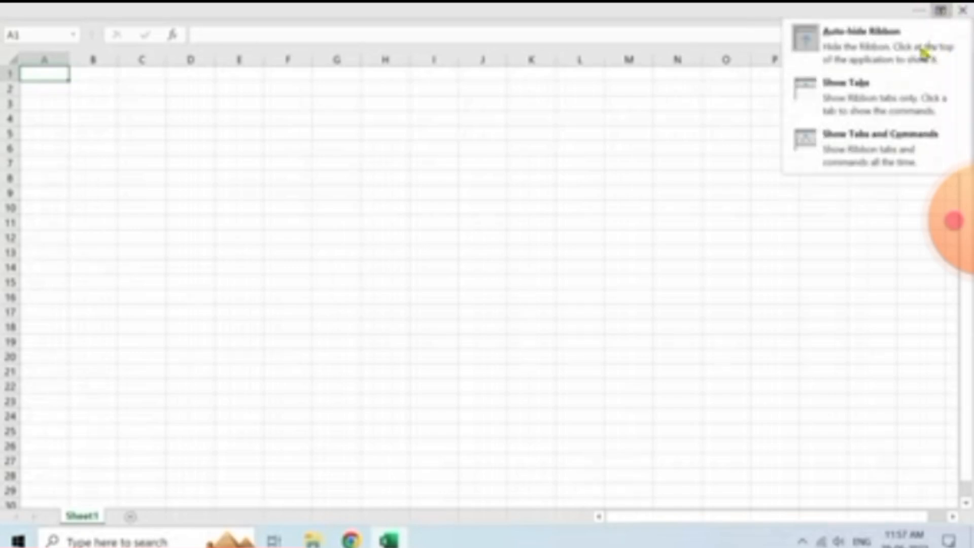
{"action": "left_click", "coordinate": [872, 139]}
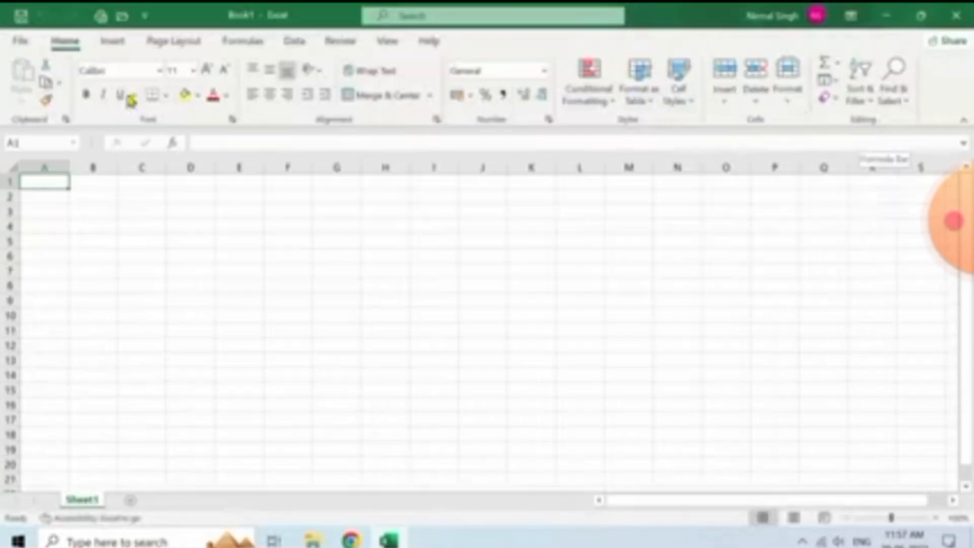
{"action": "left_click", "coordinate": [851, 17]}
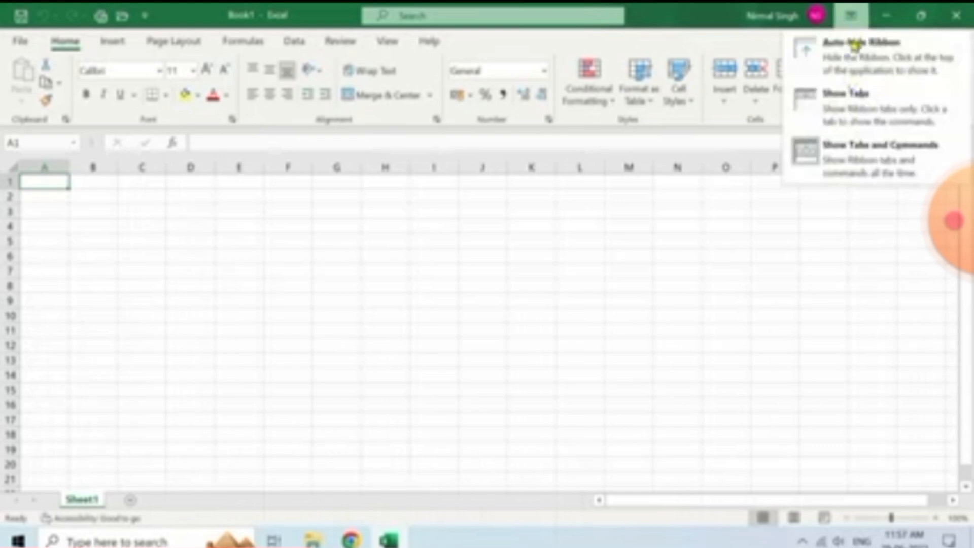
{"action": "left_click", "coordinate": [846, 101]}
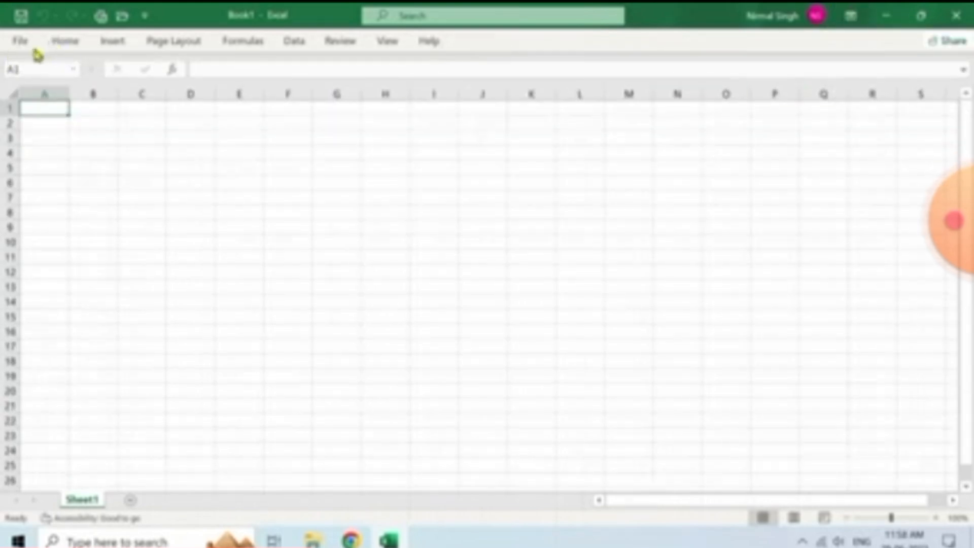
{"action": "left_click", "coordinate": [85, 45]}
{"action": "double_click", "coordinate": [90, 50]}
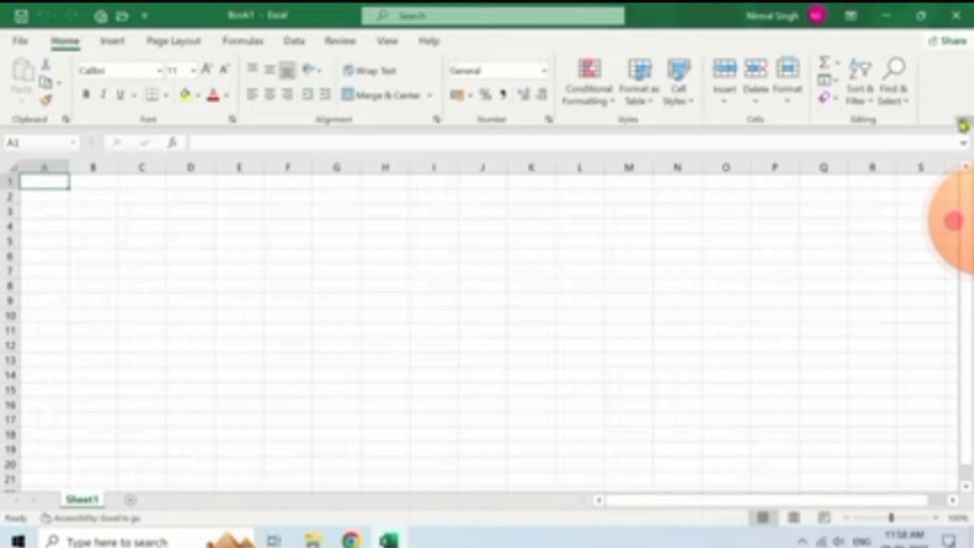
{"action": "left_click", "coordinate": [962, 126]}
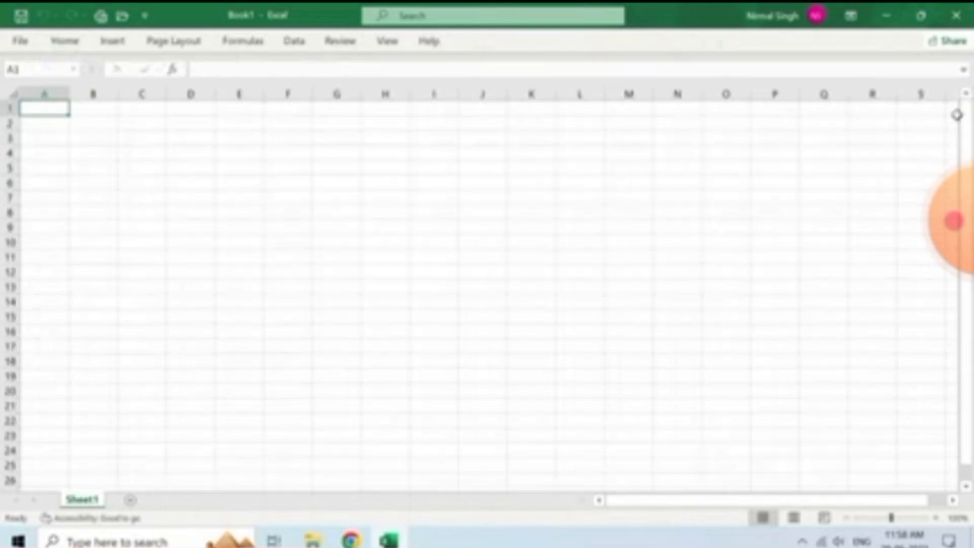
{"action": "key", "text": "ctrl+F1"}
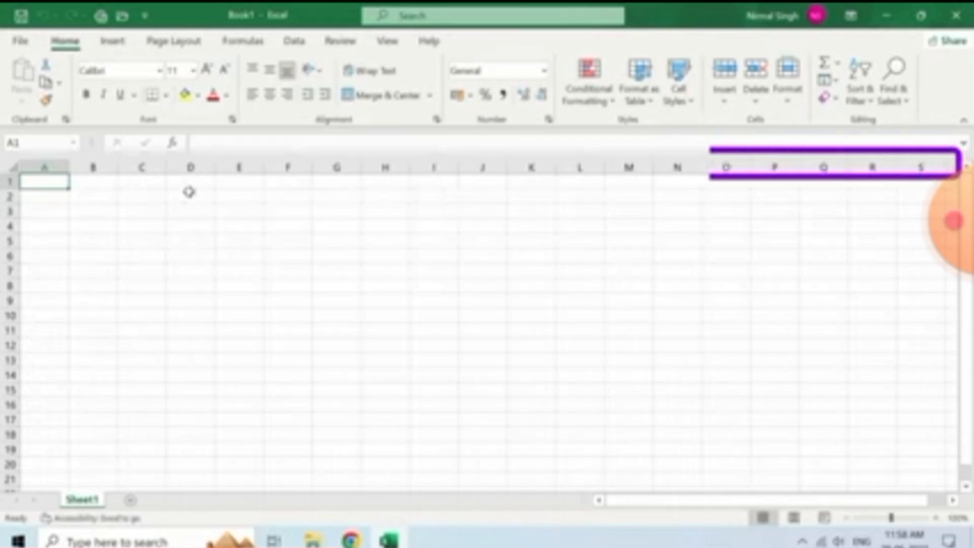
{"action": "left_click", "coordinate": [46, 161]}
{"action": "left_click", "coordinate": [93, 162]}
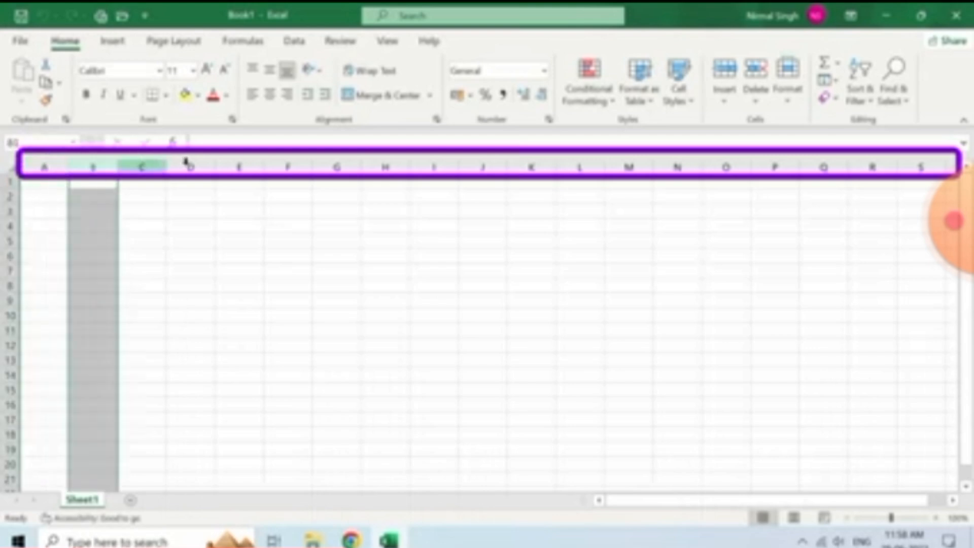
{"action": "left_click", "coordinate": [142, 162]}
{"action": "left_click", "coordinate": [190, 167]}
{"action": "left_click", "coordinate": [239, 166]}
{"action": "left_click", "coordinate": [288, 166]}
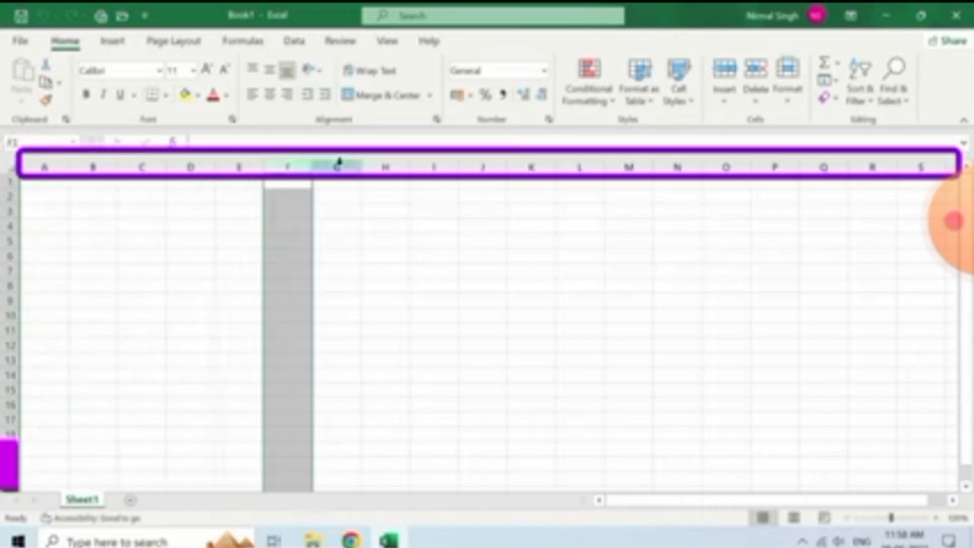
{"action": "left_click", "coordinate": [336, 166]}
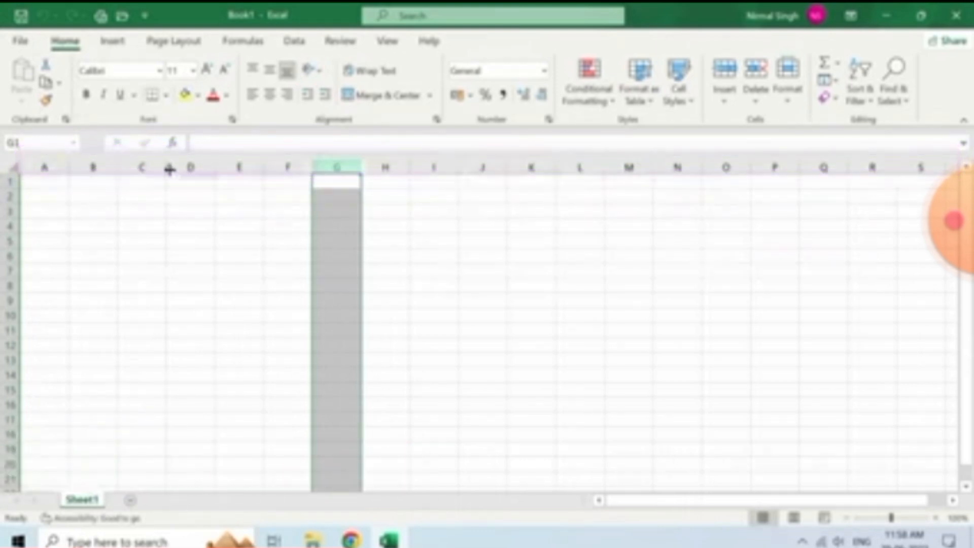
{"action": "left_click", "coordinate": [9, 181]}
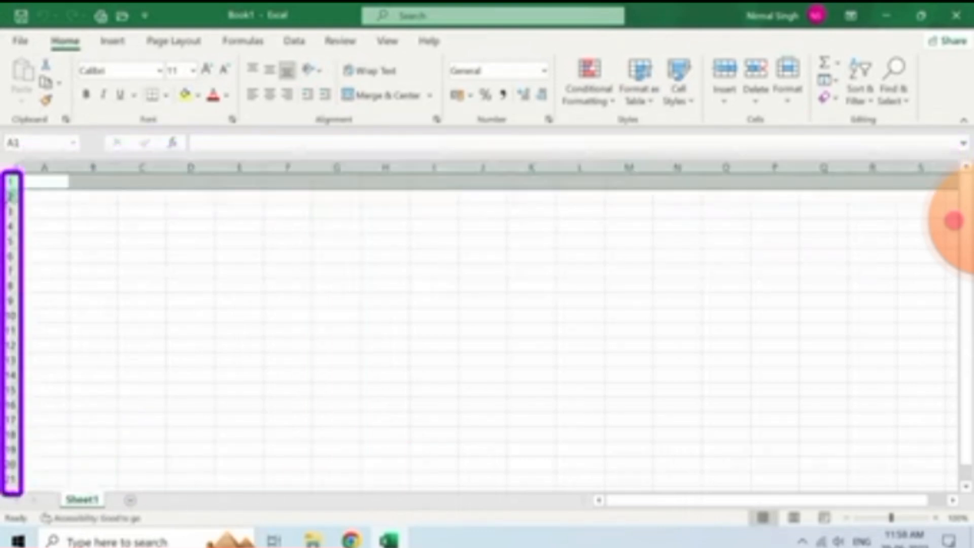
{"action": "left_click", "coordinate": [10, 197]}
{"action": "left_click", "coordinate": [10, 212]}
{"action": "left_click", "coordinate": [10, 226]}
{"action": "left_click", "coordinate": [10, 241]}
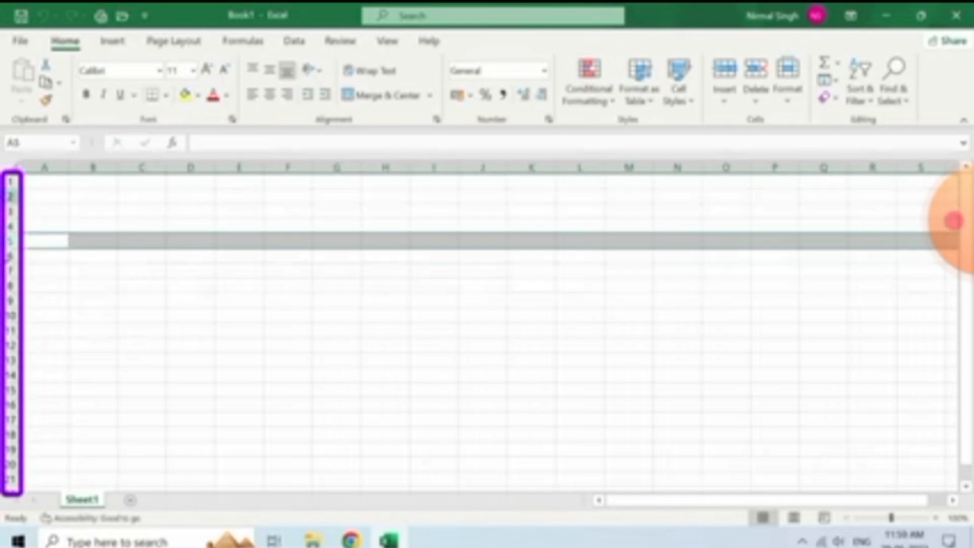
{"action": "left_click", "coordinate": [28, 182]}
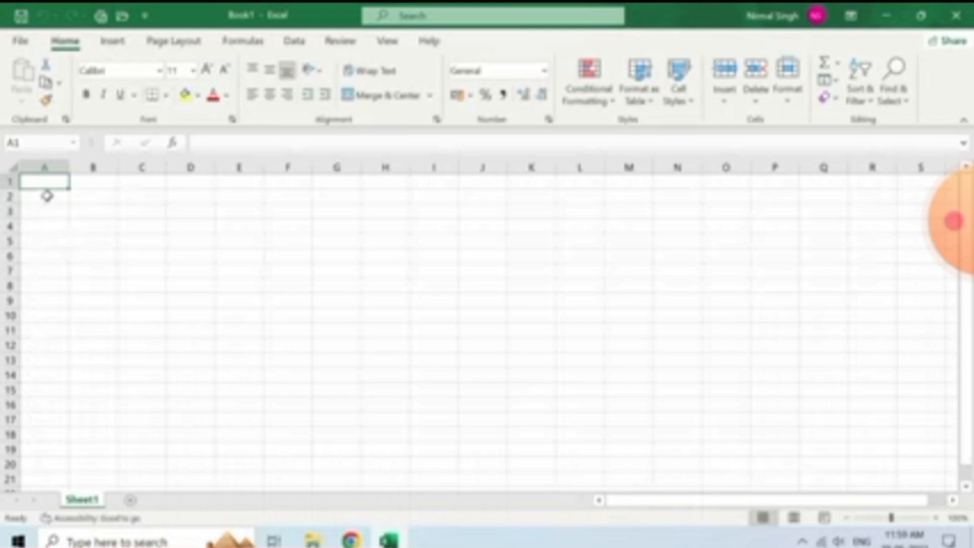
{"action": "left_click", "coordinate": [84, 187]}
{"action": "left_click", "coordinate": [83, 202]}
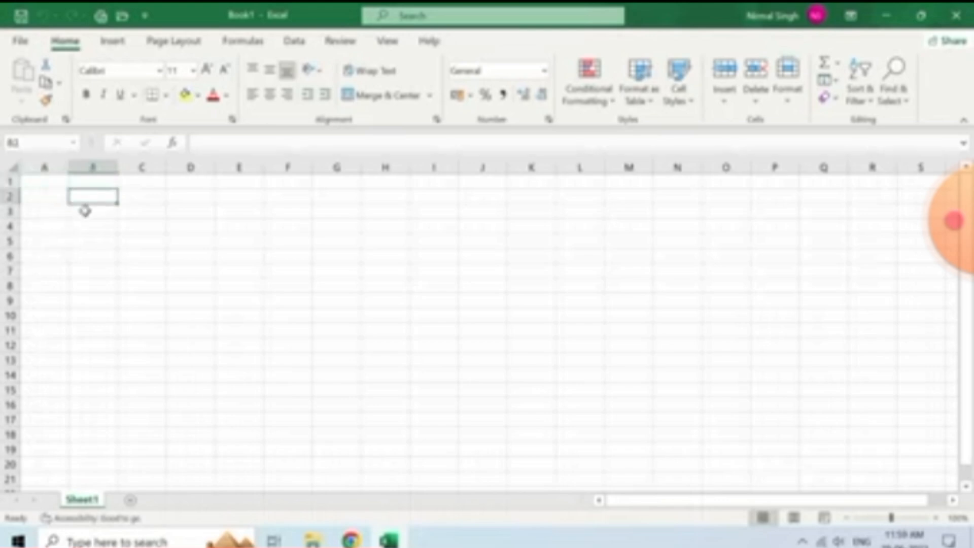
{"action": "left_click", "coordinate": [103, 212]}
{"action": "left_click", "coordinate": [131, 213]}
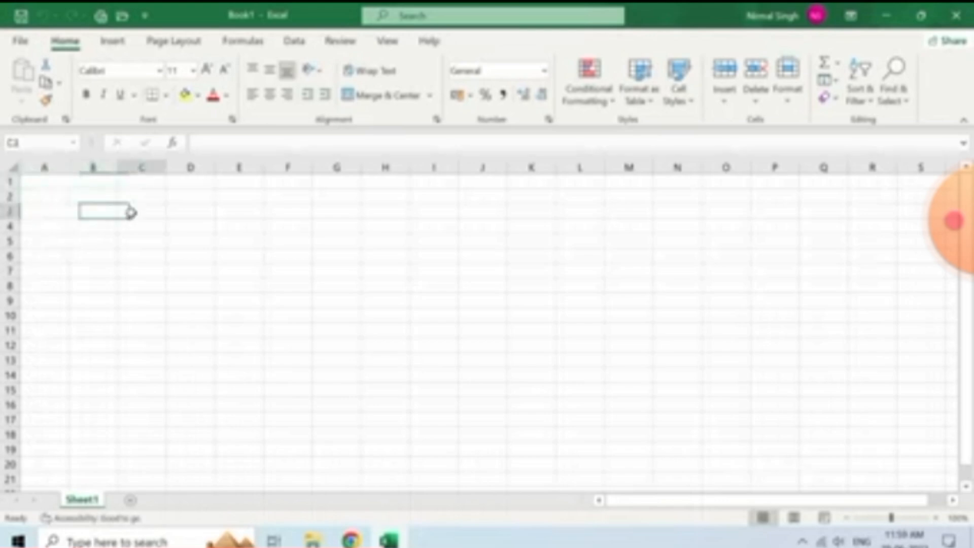
{"action": "left_click", "coordinate": [55, 185]}
{"action": "left_click", "coordinate": [87, 227]}
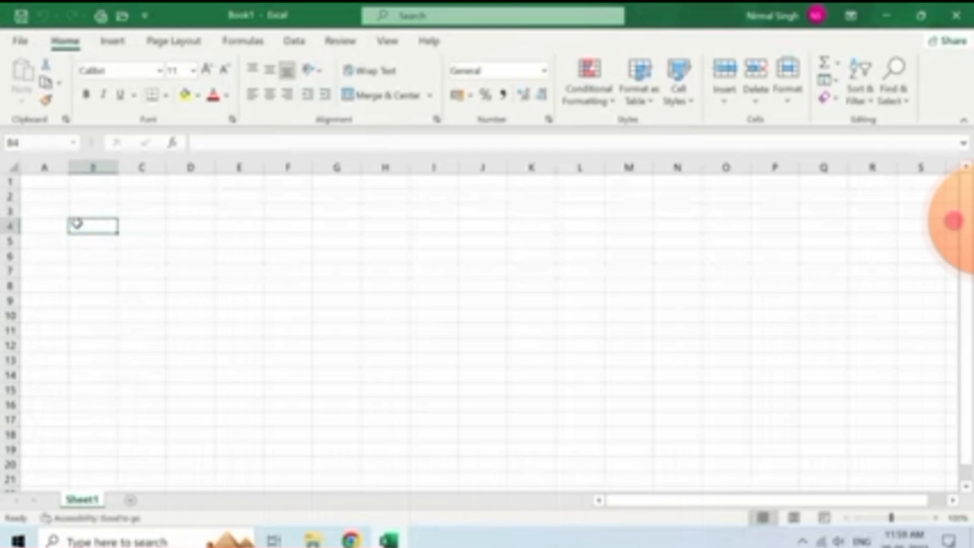
{"action": "left_click", "coordinate": [146, 239]}
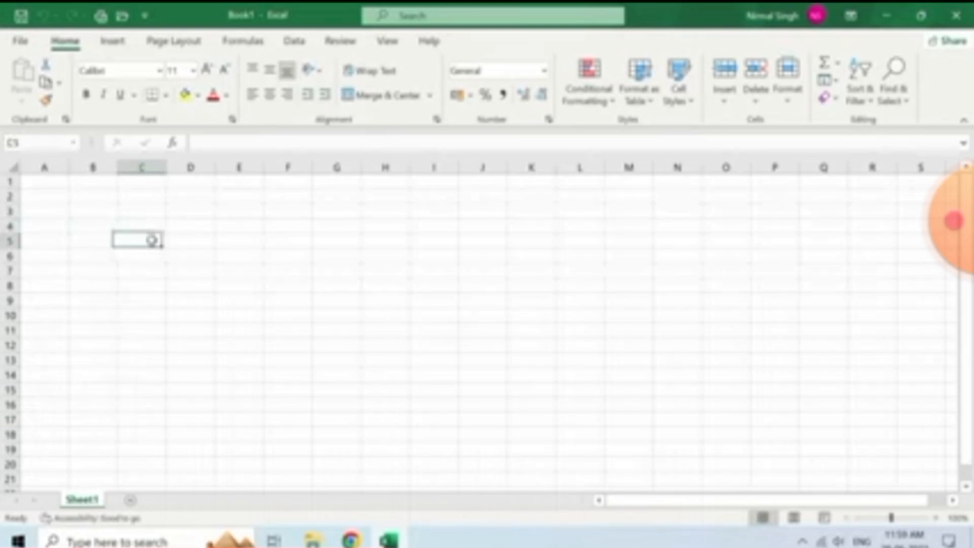
{"action": "left_click", "coordinate": [230, 240]}
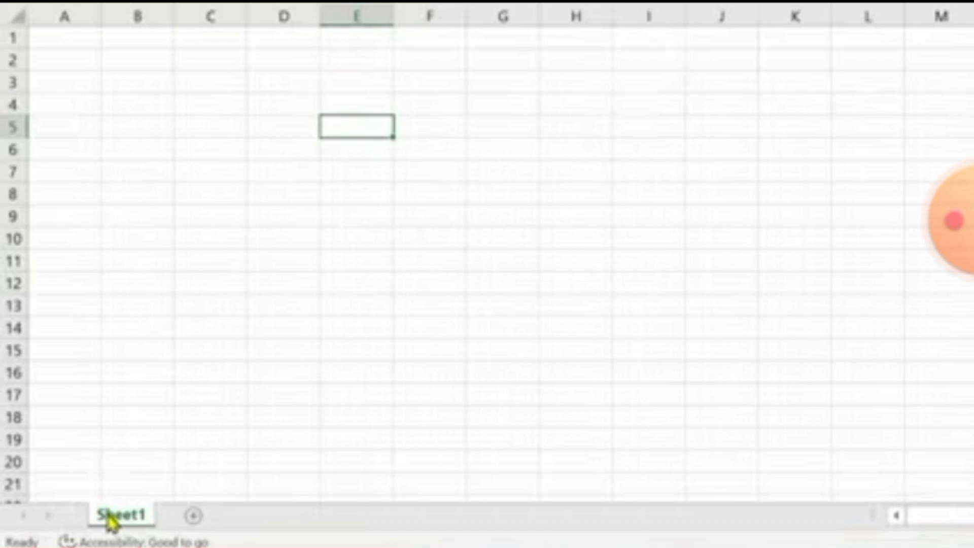
Add Sheet2 through Sheet5 with the New sheet button
{"action": "left_click", "coordinate": [194, 518]}
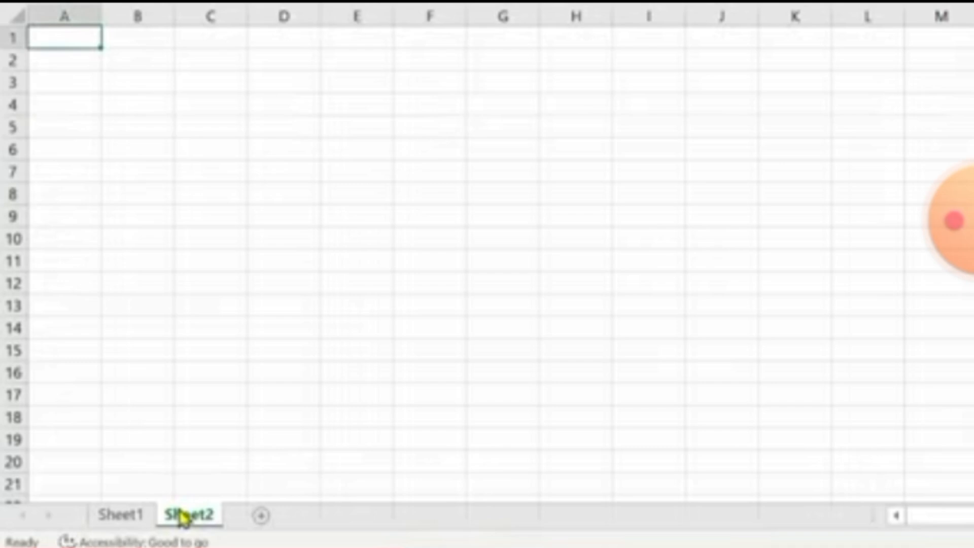
{"action": "left_click", "coordinate": [261, 517]}
{"action": "left_click", "coordinate": [331, 517]}
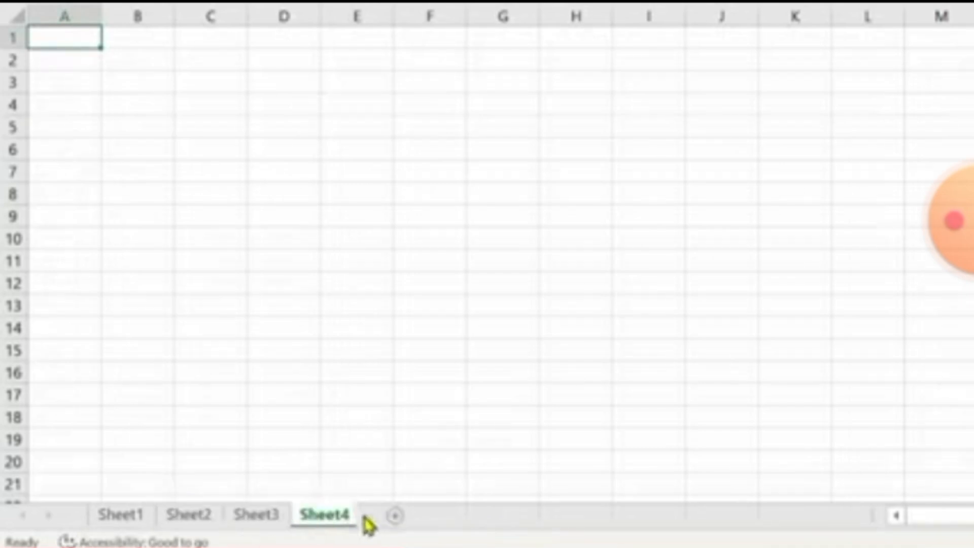
{"action": "left_click", "coordinate": [393, 518]}
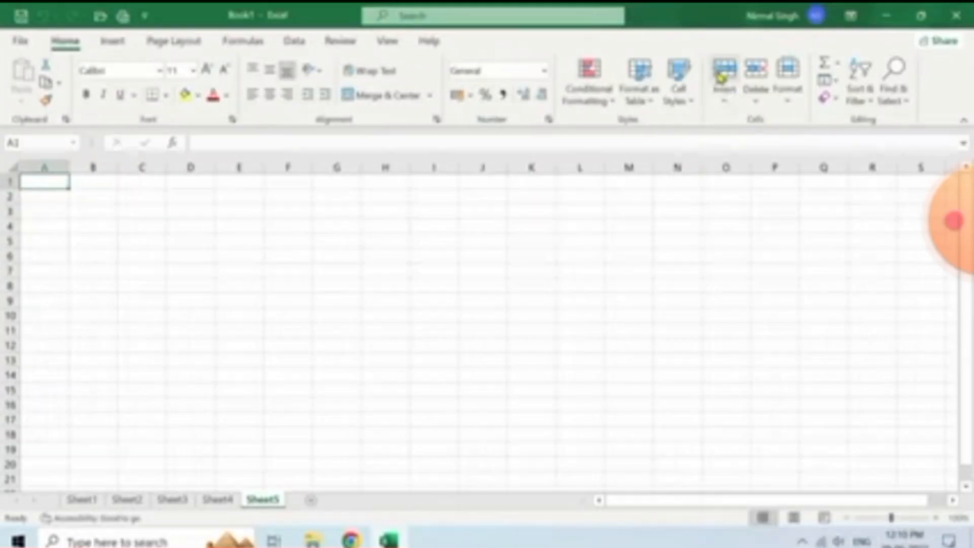
Insert Sheet6 through Home > Insert > Insert Sheet and switch to it
{"action": "left_click", "coordinate": [726, 101]}
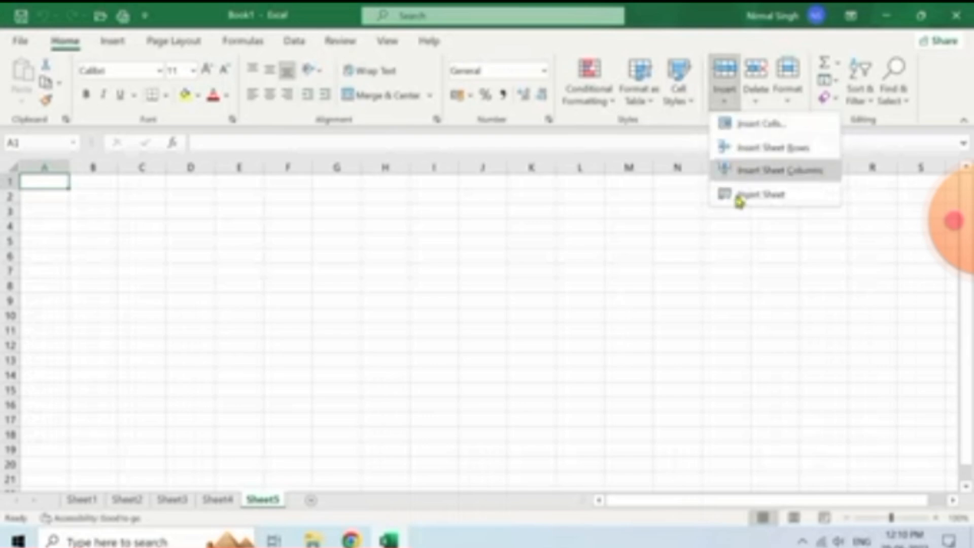
{"action": "left_click", "coordinate": [767, 198]}
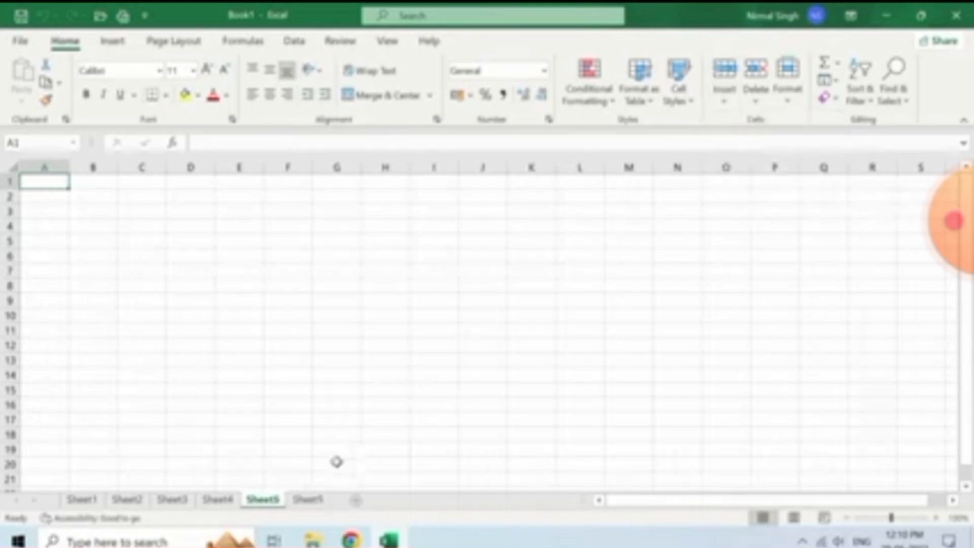
{"action": "left_click", "coordinate": [317, 502]}
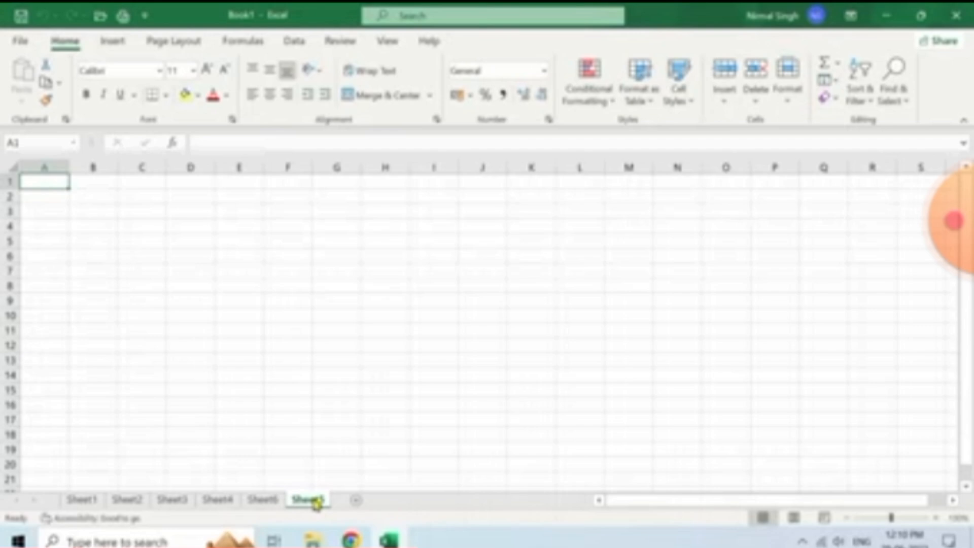
Delete Sheet5 from its tab menu and Sheet6 via Home > Delete > Delete Sheet
{"action": "left_click", "coordinate": [304, 502]}
{"action": "right_click", "coordinate": [306, 502]}
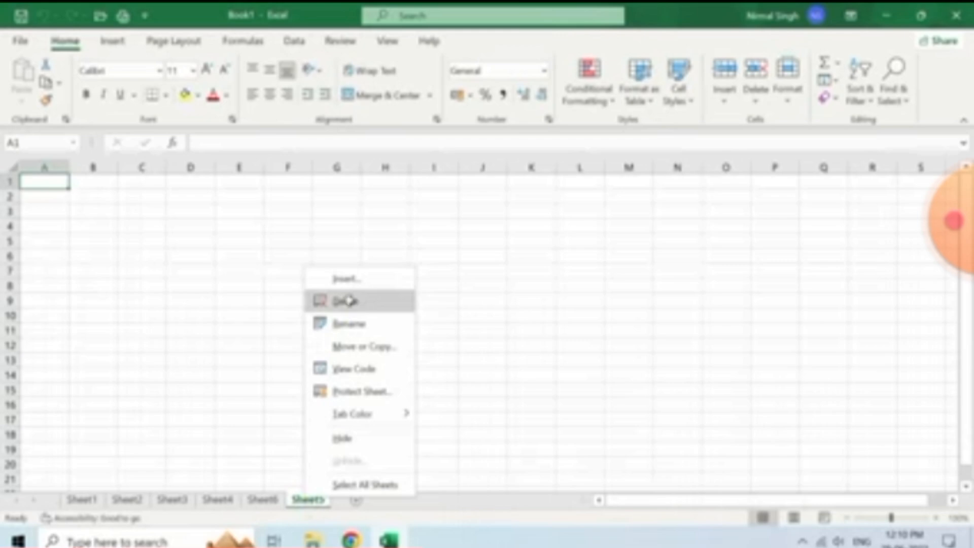
{"action": "left_click", "coordinate": [349, 301]}
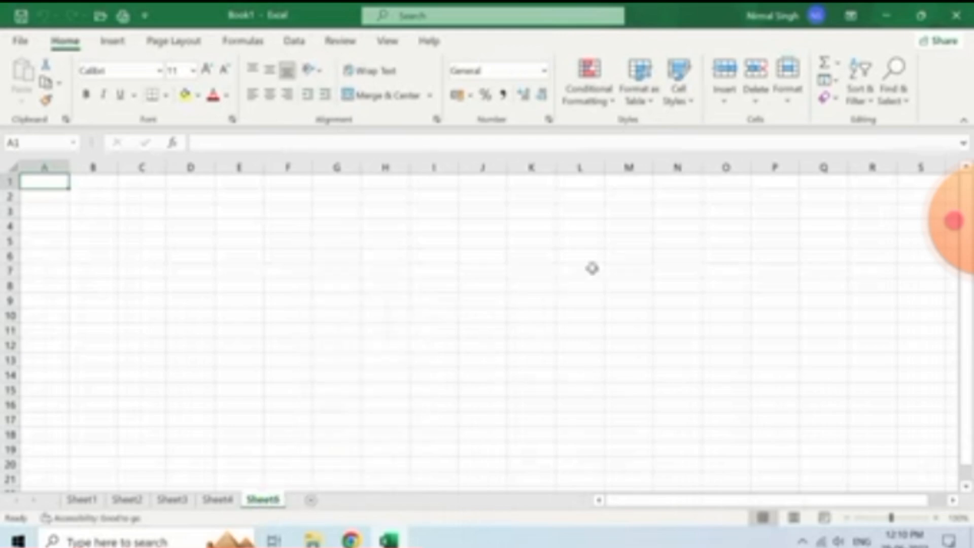
{"action": "left_click", "coordinate": [756, 100]}
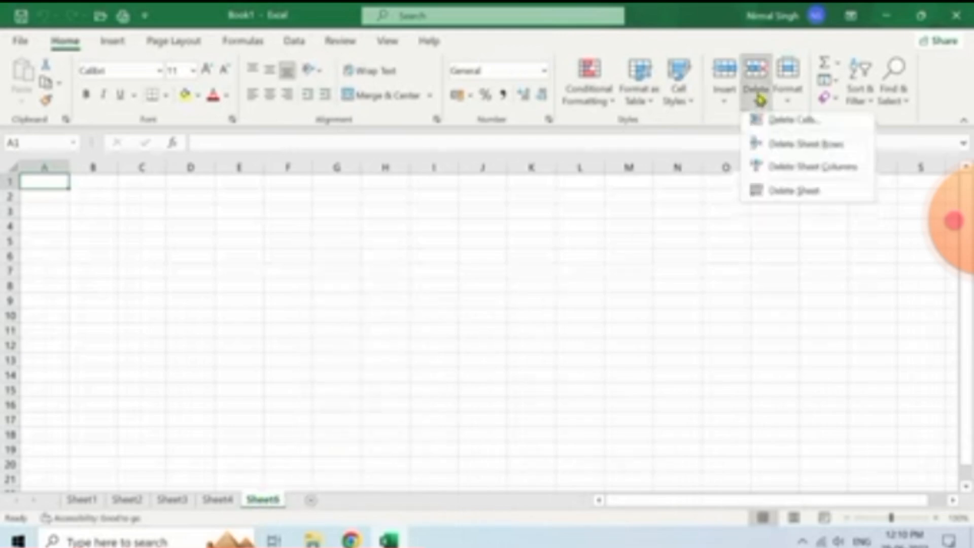
{"action": "left_click", "coordinate": [798, 194]}
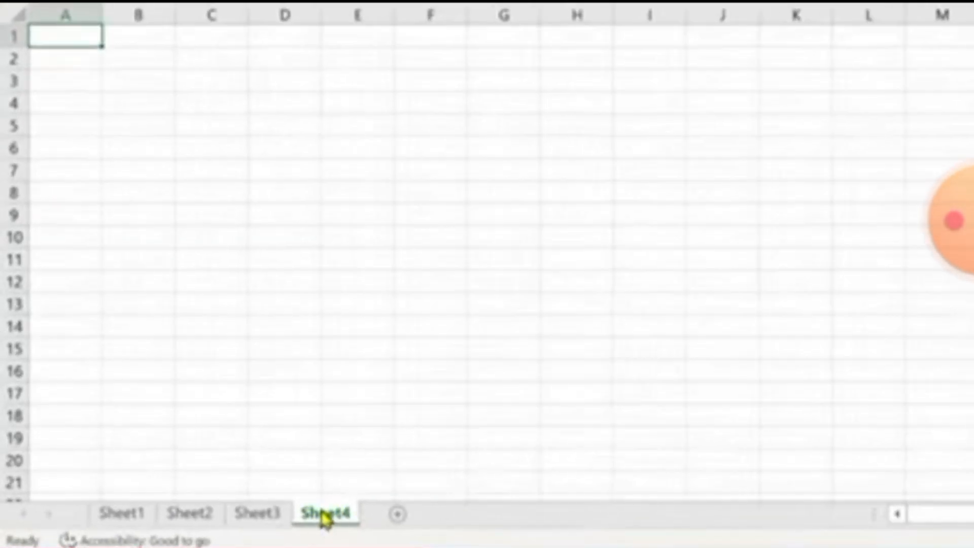
Rename the Sheet4 tab to 'My data'
{"action": "double_click", "coordinate": [322, 512]}
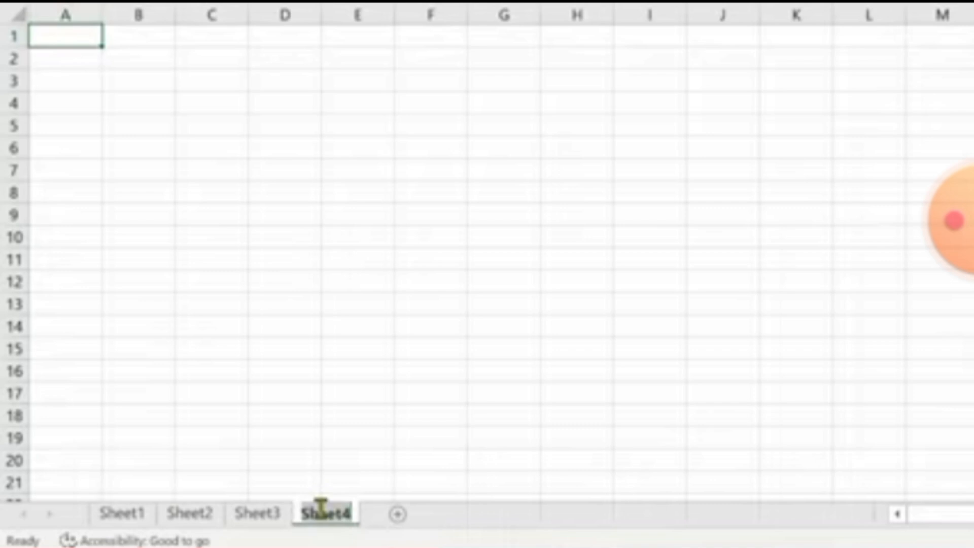
{"action": "type", "text": "Ma data"}
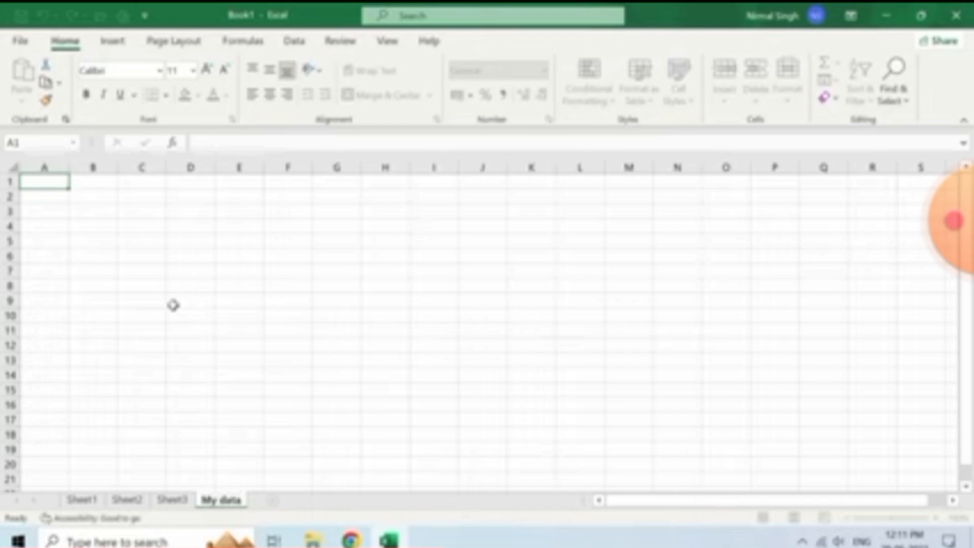
{"action": "left_click", "coordinate": [173, 305]}
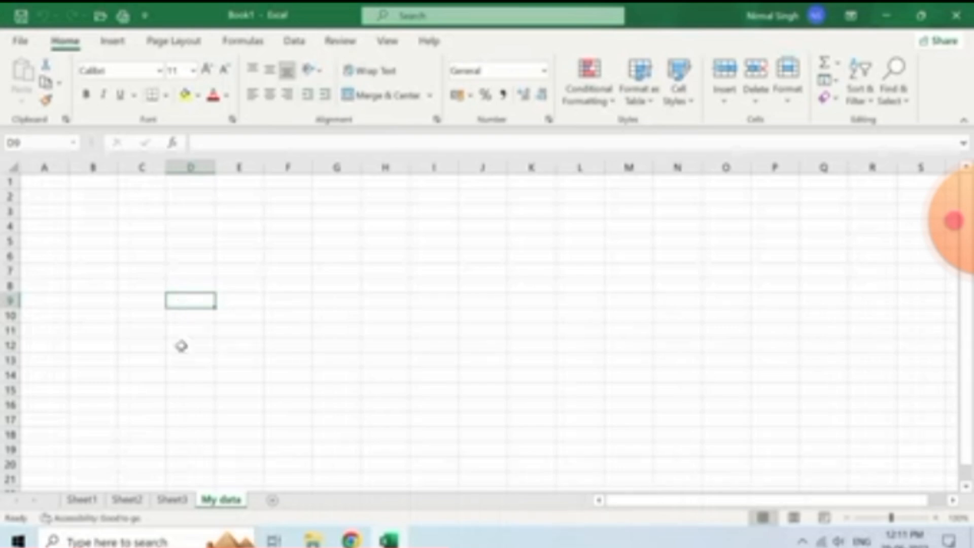
{"action": "left_click", "coordinate": [170, 501]}
{"action": "left_click", "coordinate": [90, 500]}
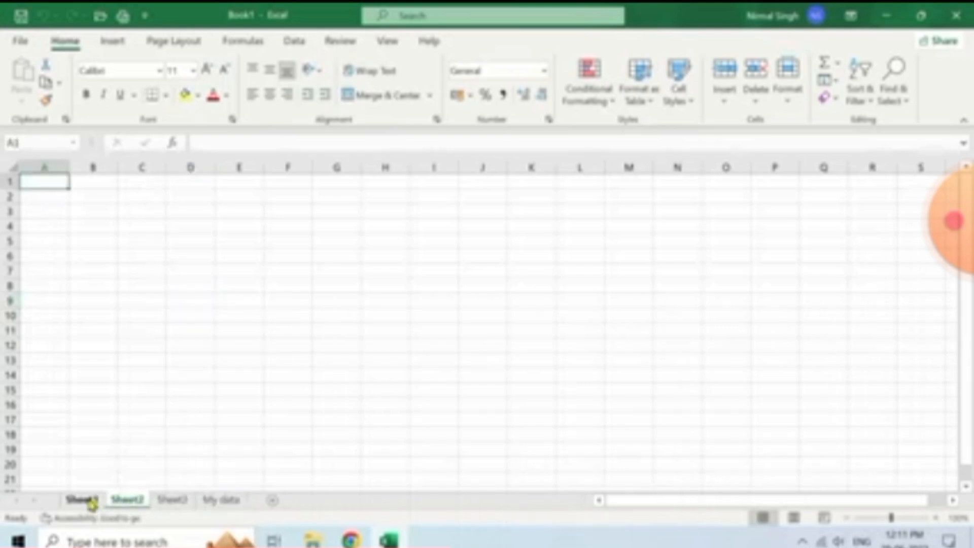
{"action": "left_click", "coordinate": [124, 501]}
{"action": "left_click", "coordinate": [173, 501]}
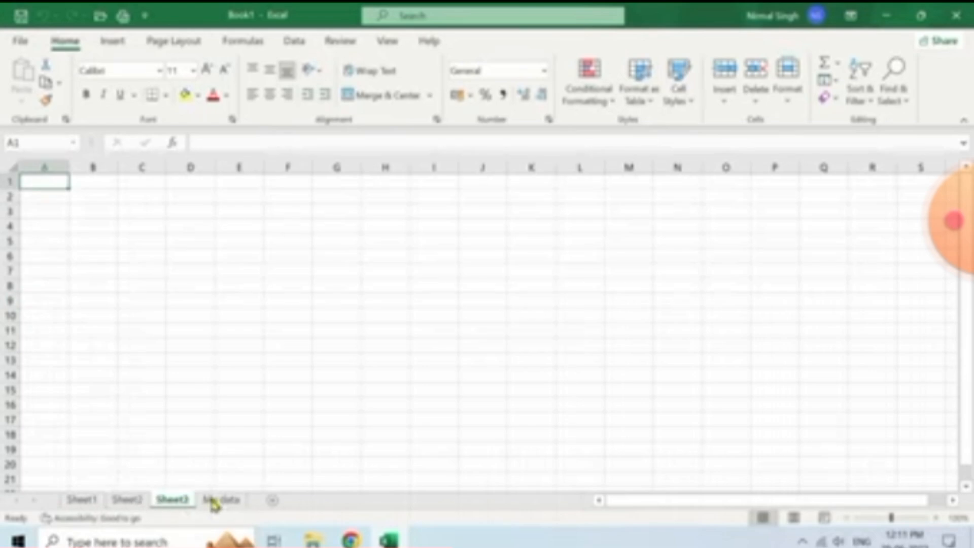
{"action": "left_click", "coordinate": [217, 501]}
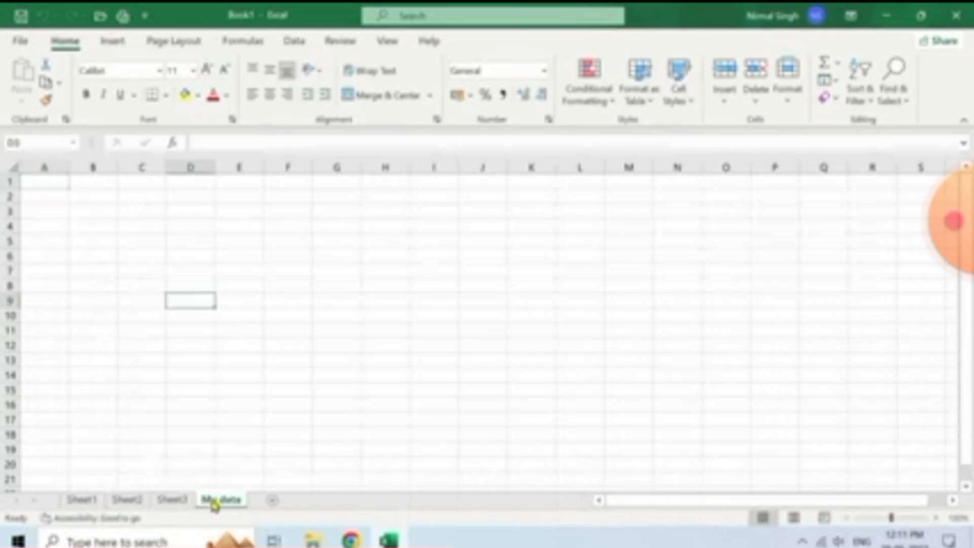
{"action": "left_click", "coordinate": [199, 252]}
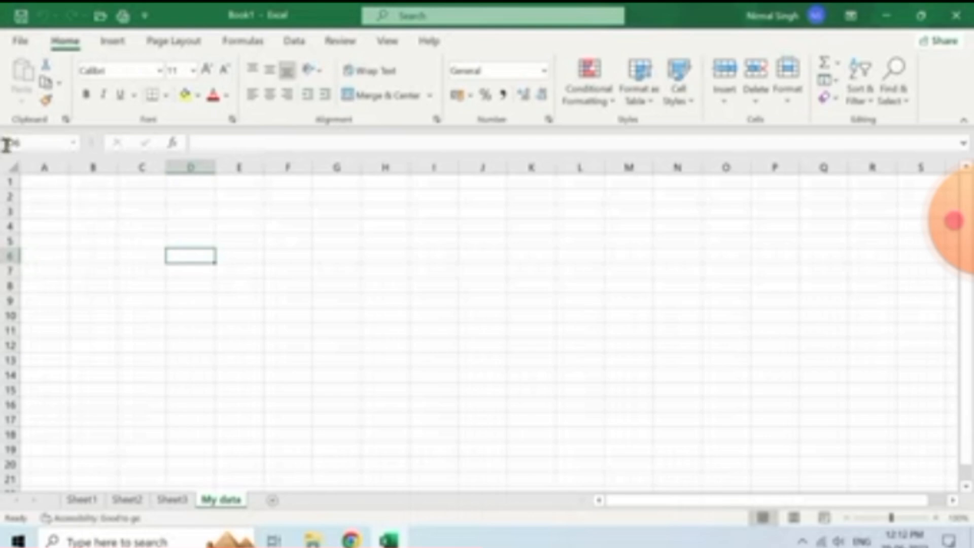
Select C4, E3, B6 and D8 in turn, then begin typing 'EasyTech Class' in C4
{"action": "left_click", "coordinate": [149, 225]}
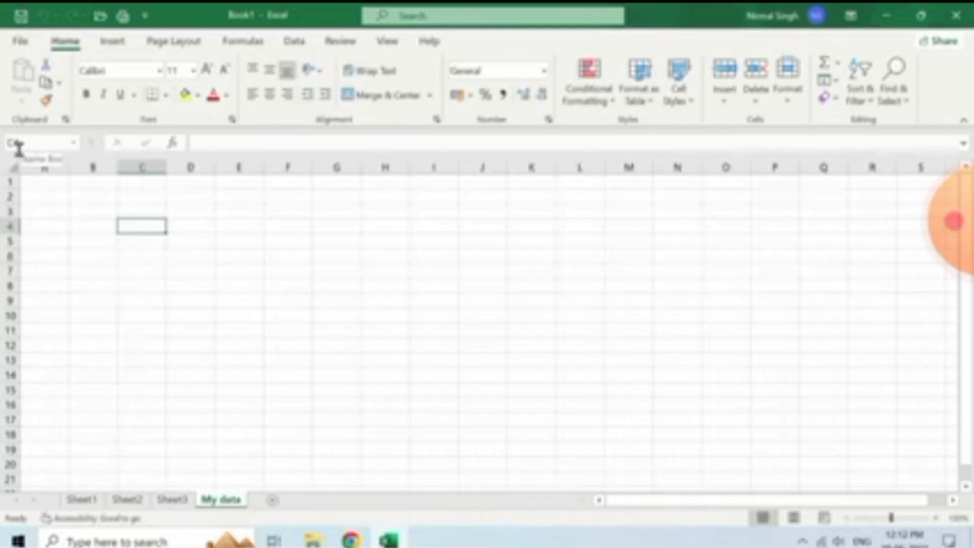
{"action": "left_click", "coordinate": [223, 210]}
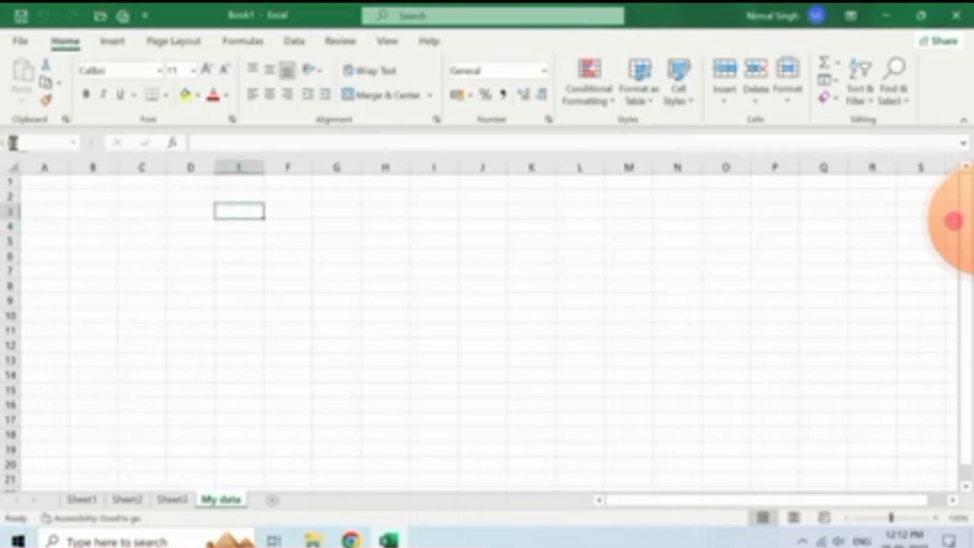
{"action": "left_click", "coordinate": [75, 253]}
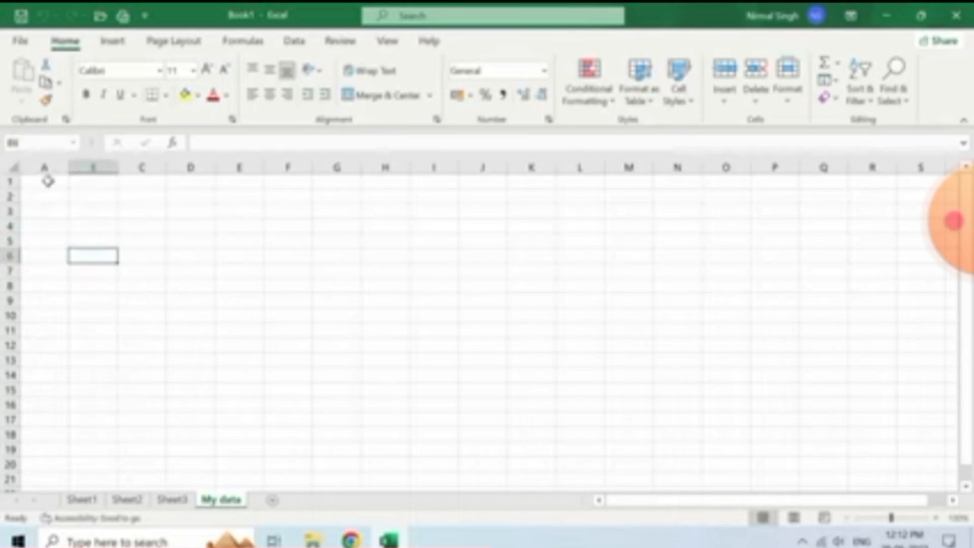
{"action": "left_click", "coordinate": [179, 288]}
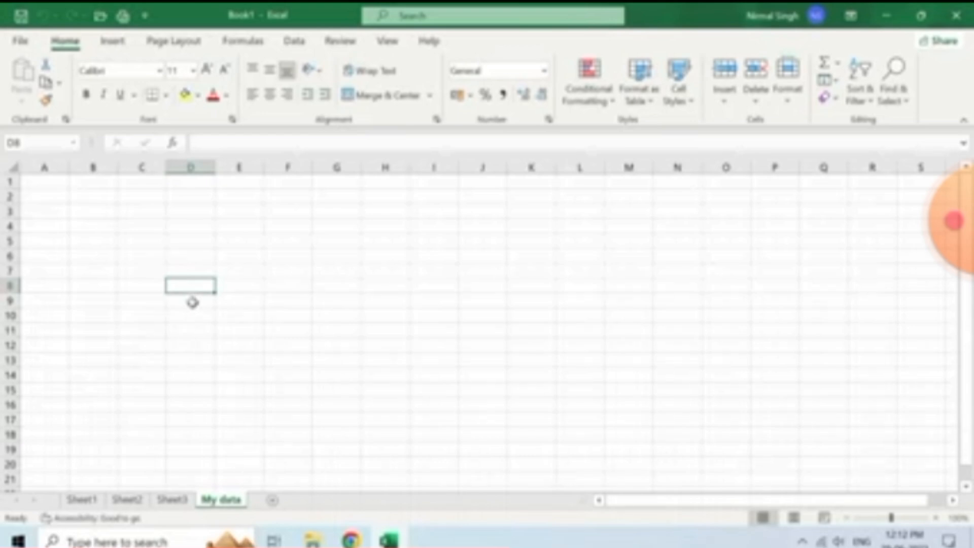
{"action": "left_click", "coordinate": [124, 225]}
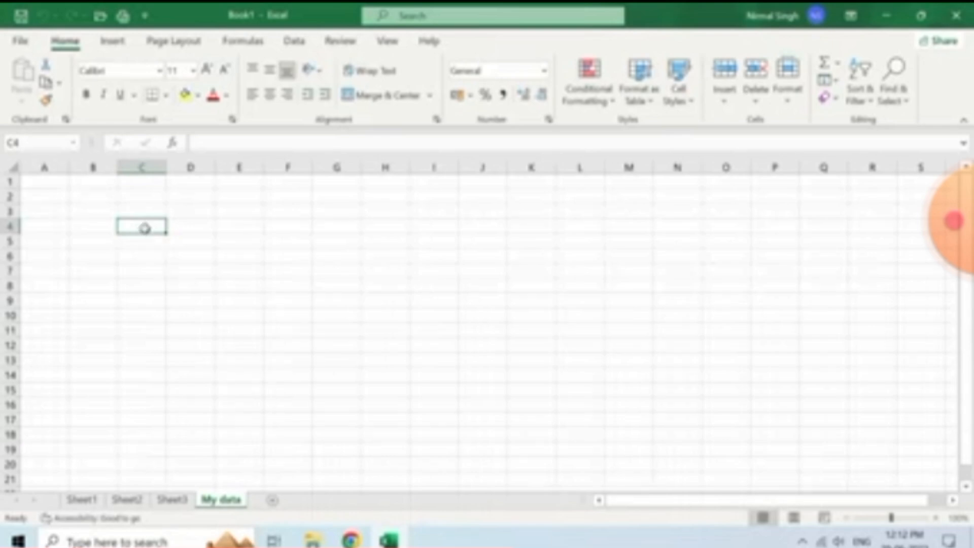
{"action": "type", "text": "Easy"}
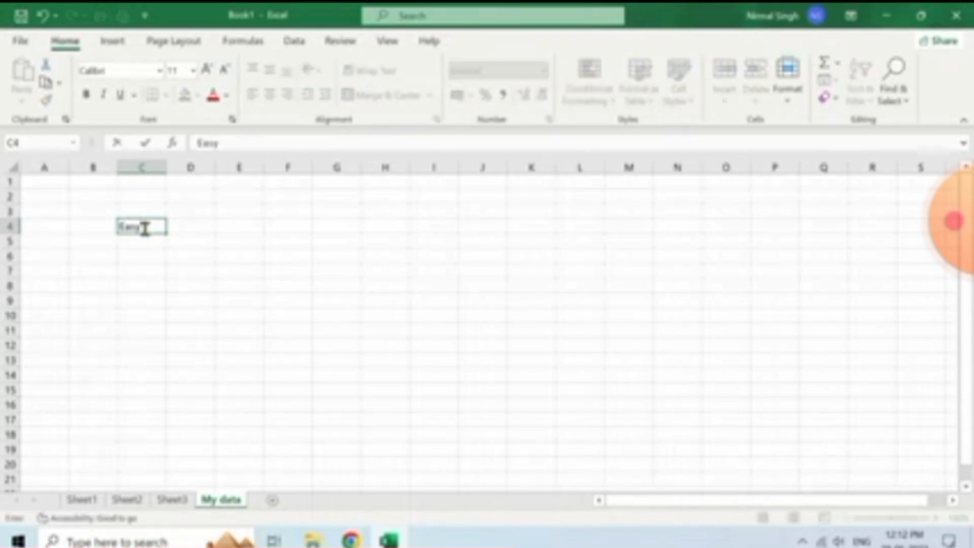
{"action": "type", "text": "Tech C"}
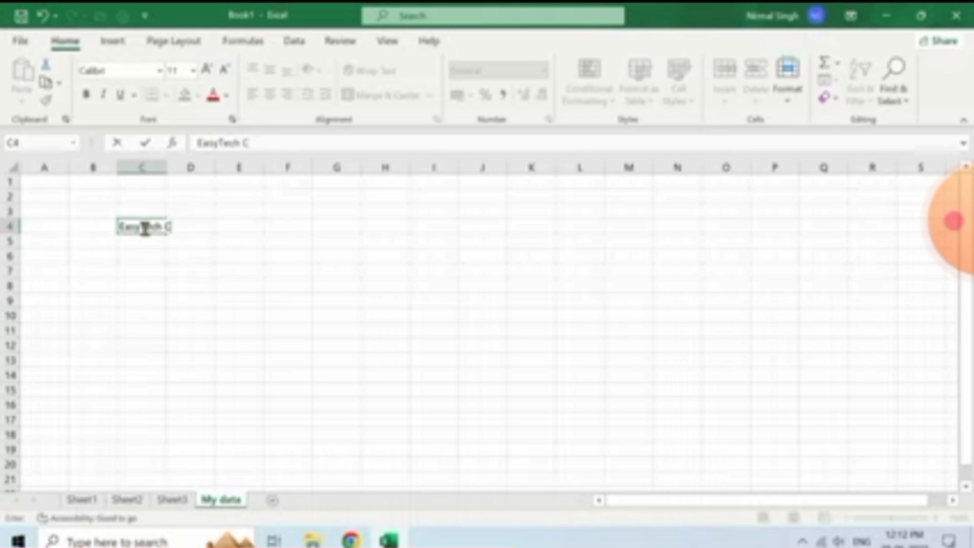
{"action": "type", "text": "lass"}
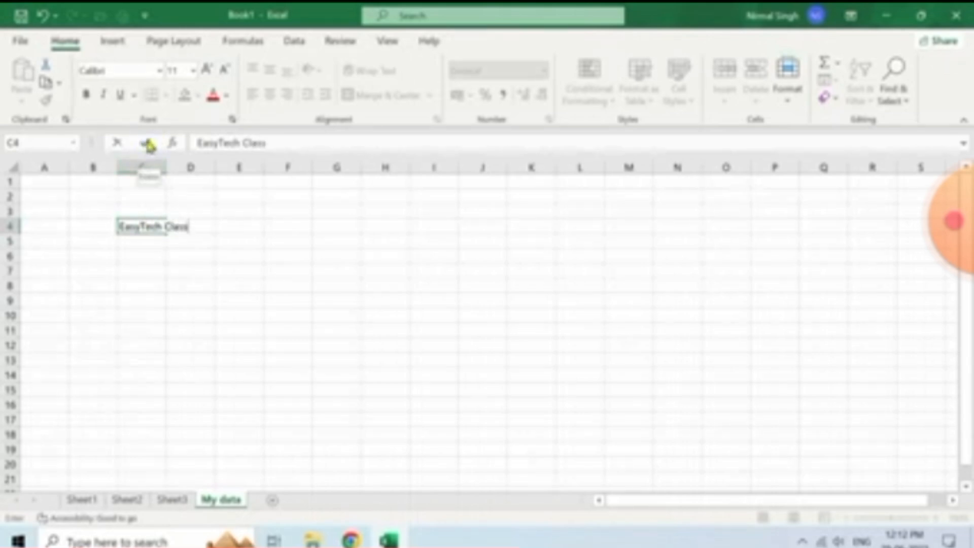
Commit 'EasyTech Class' in C4 with the formula bar's Enter check mark
{"action": "left_click", "coordinate": [148, 145]}
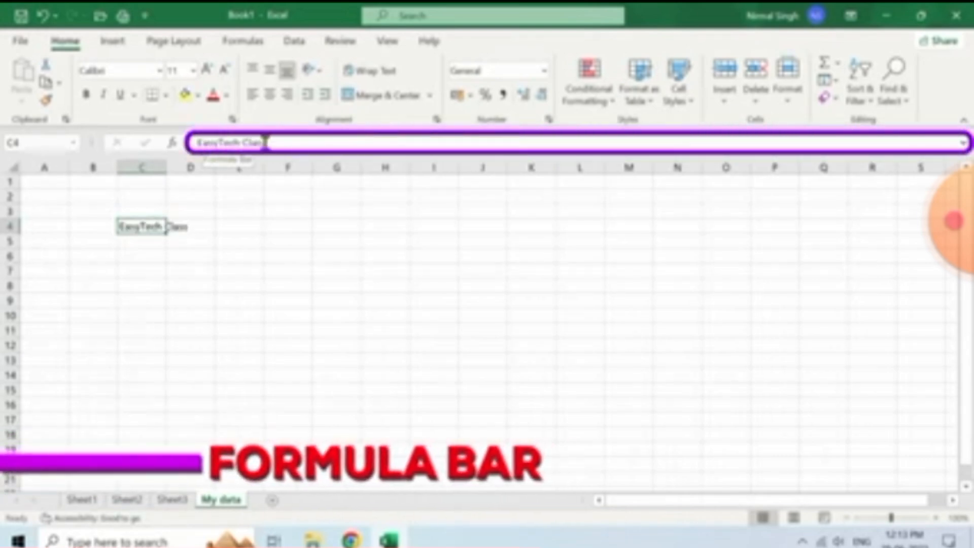
{"action": "left_click", "coordinate": [289, 144]}
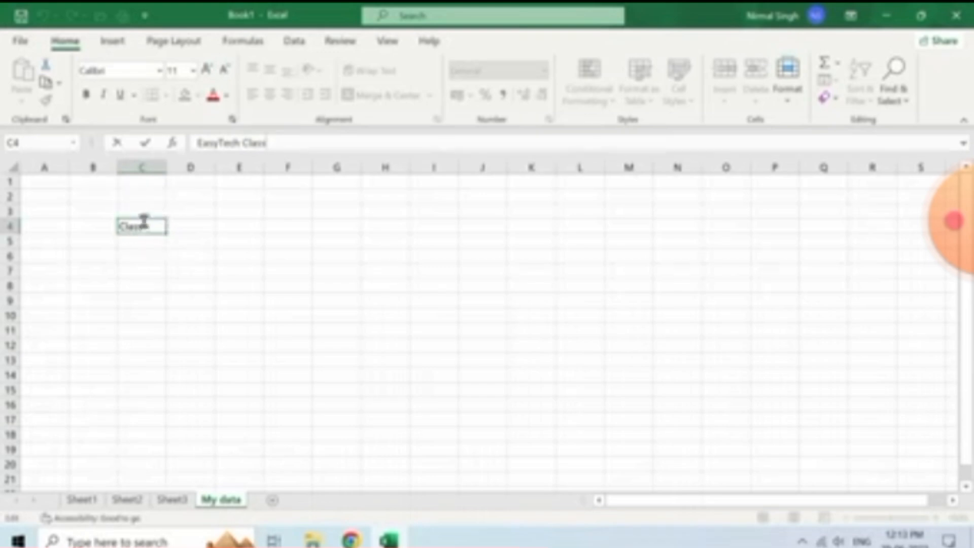
{"action": "left_click", "coordinate": [241, 140]}
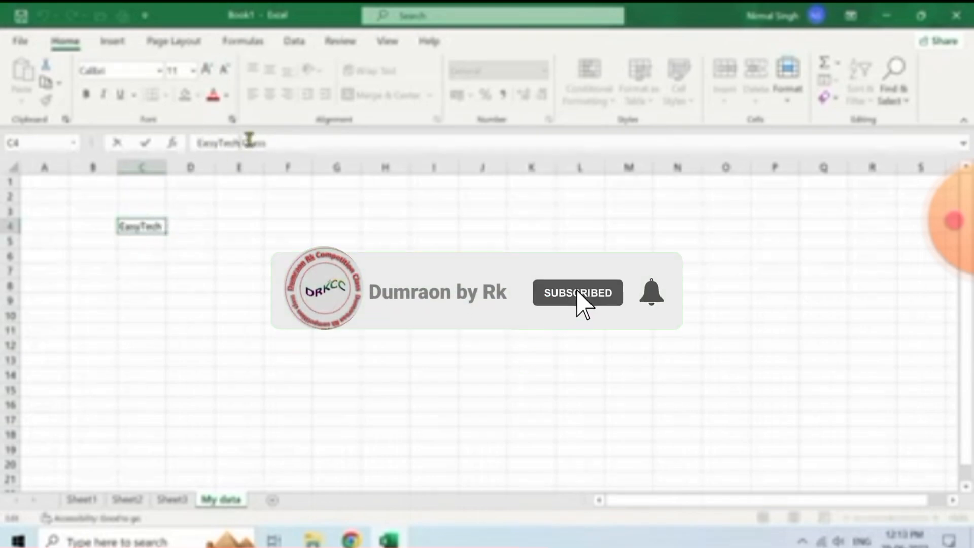
{"action": "left_click_drag", "start_coordinate": [278, 143], "coordinate": [243, 141]}
{"action": "key", "text": "Left"}
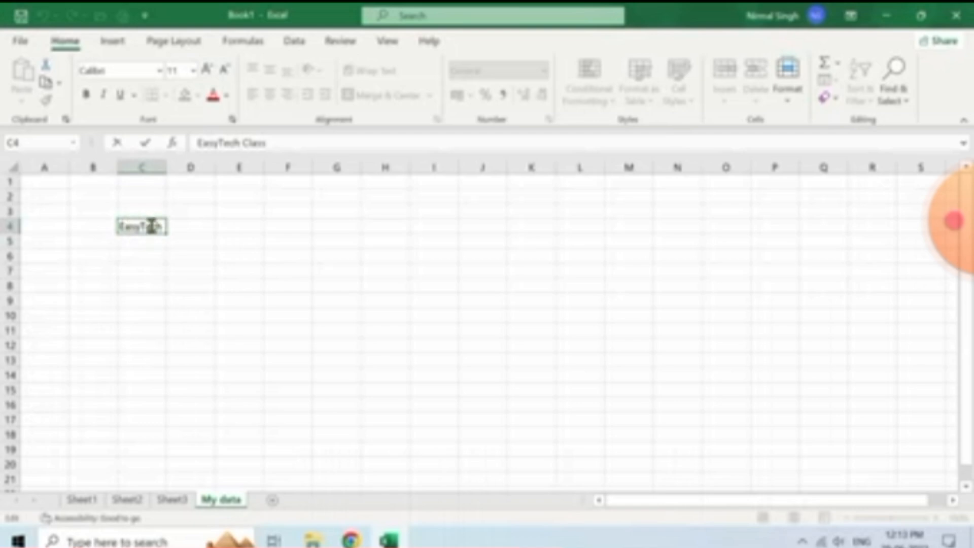
{"action": "left_click", "coordinate": [148, 256]}
Overwrite cell C4 with 'Hello'
{"action": "left_click", "coordinate": [152, 224]}
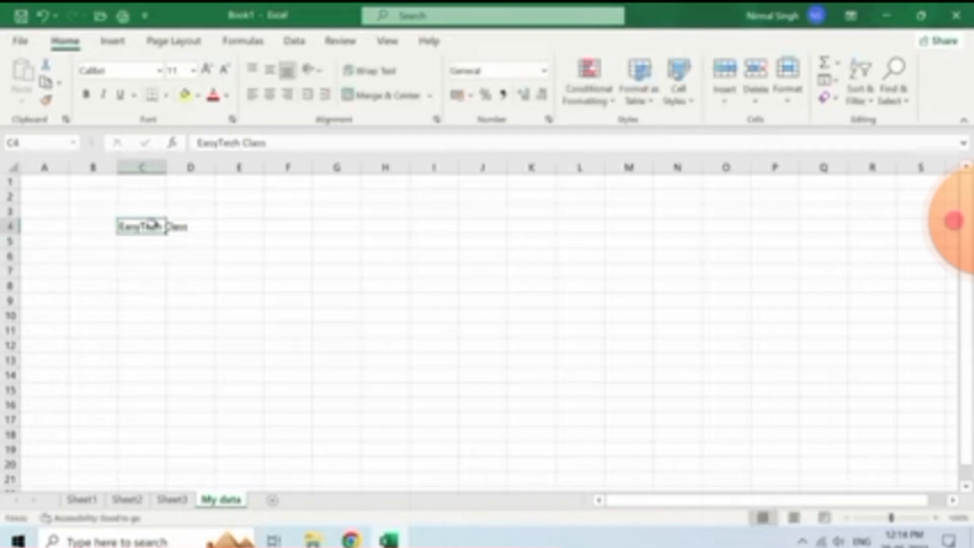
{"action": "type", "text": "H"}
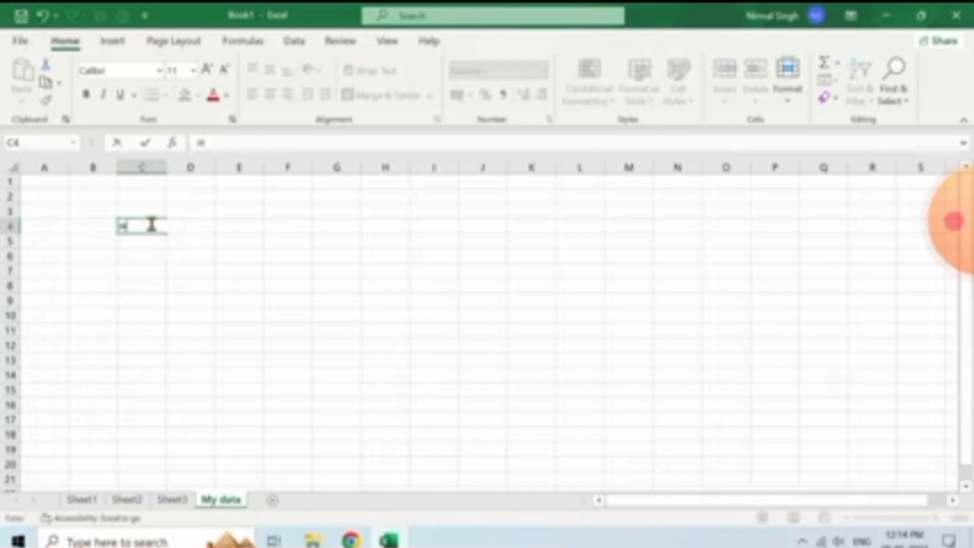
{"action": "type", "text": "ello"}
{"action": "left_click", "coordinate": [143, 241]}
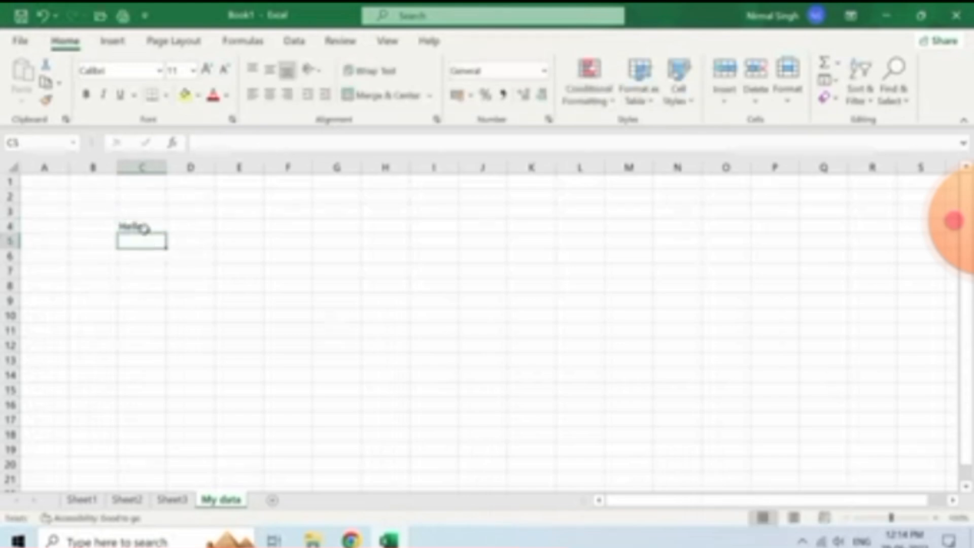
Edit C4 to append 'Dear' so it reads 'Hello Dear'
{"action": "left_click", "coordinate": [151, 227]}
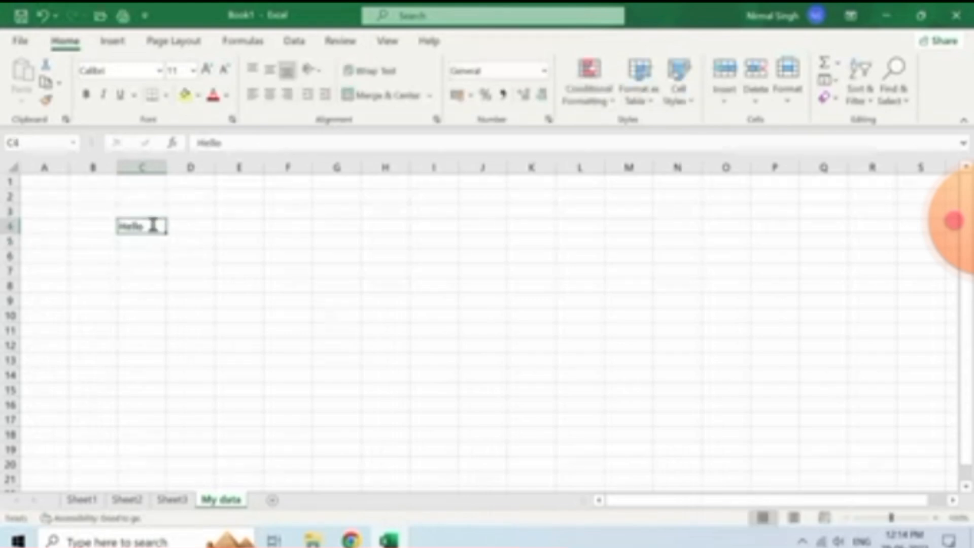
{"action": "double_click", "coordinate": [152, 225]}
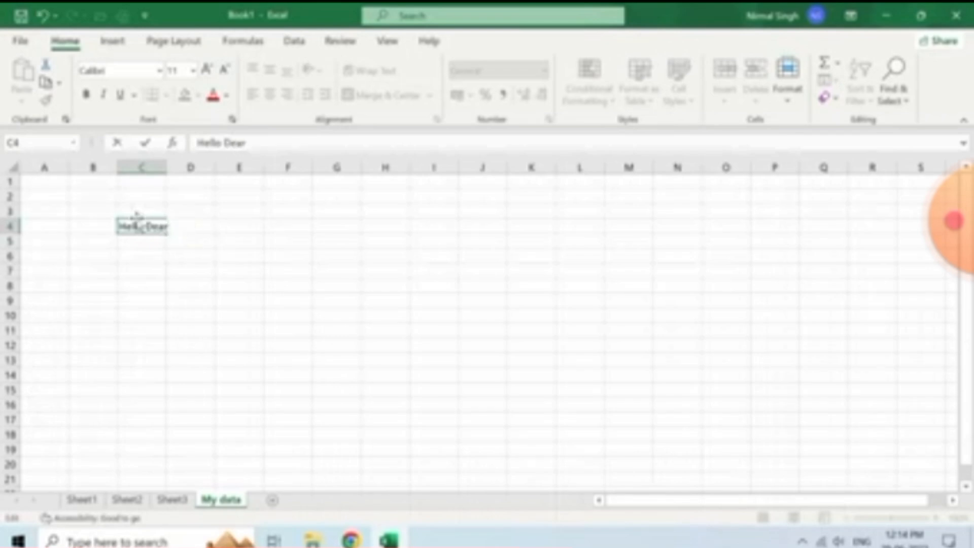
{"action": "left_click", "coordinate": [150, 253]}
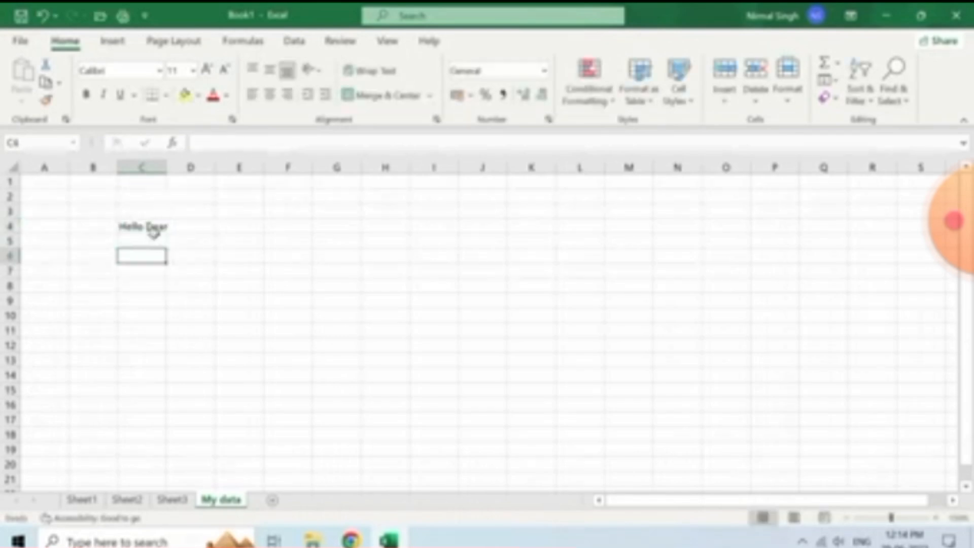
{"action": "left_click", "coordinate": [144, 227]}
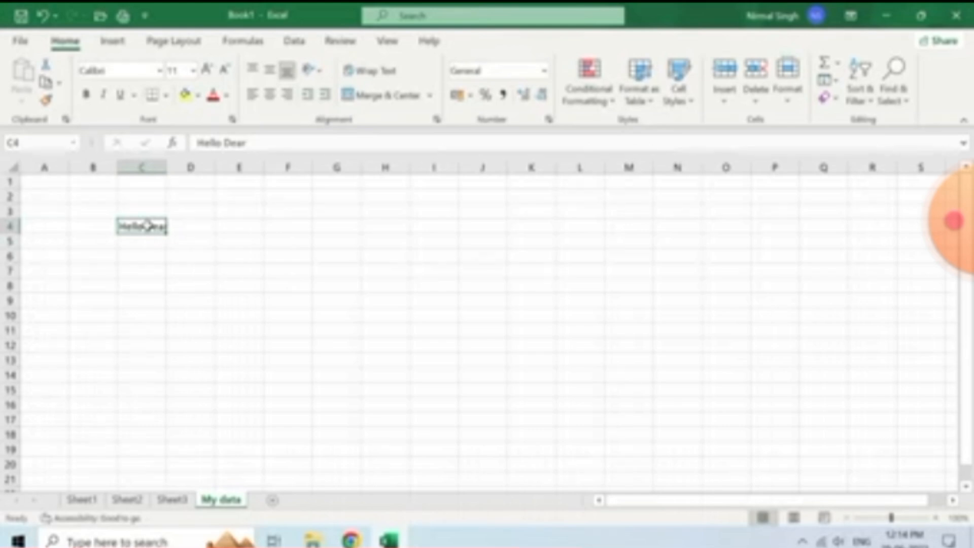
Clear cell C4, then undo to bring back 'Hello Dear'
{"action": "key", "text": "BackSpace"}
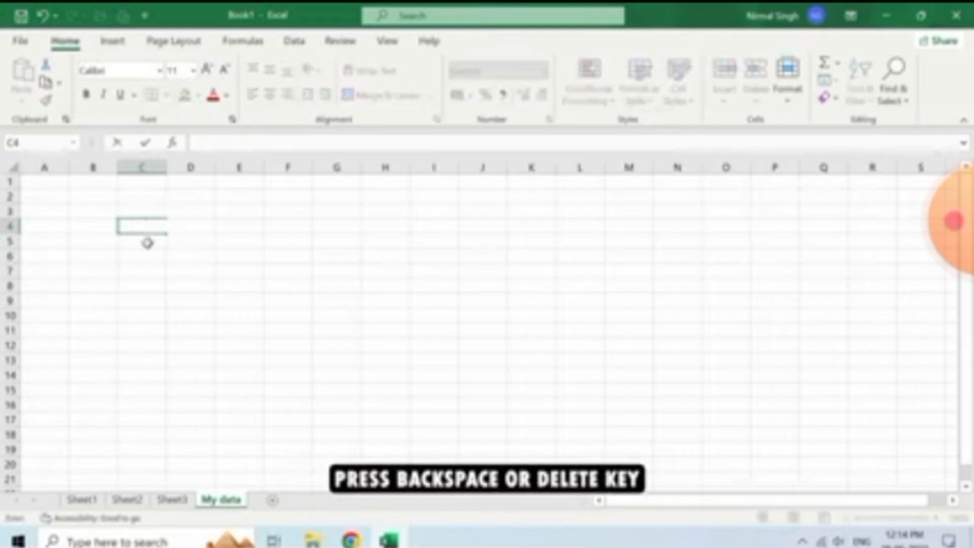
{"action": "key", "text": "Return"}
{"action": "left_click", "coordinate": [146, 227]}
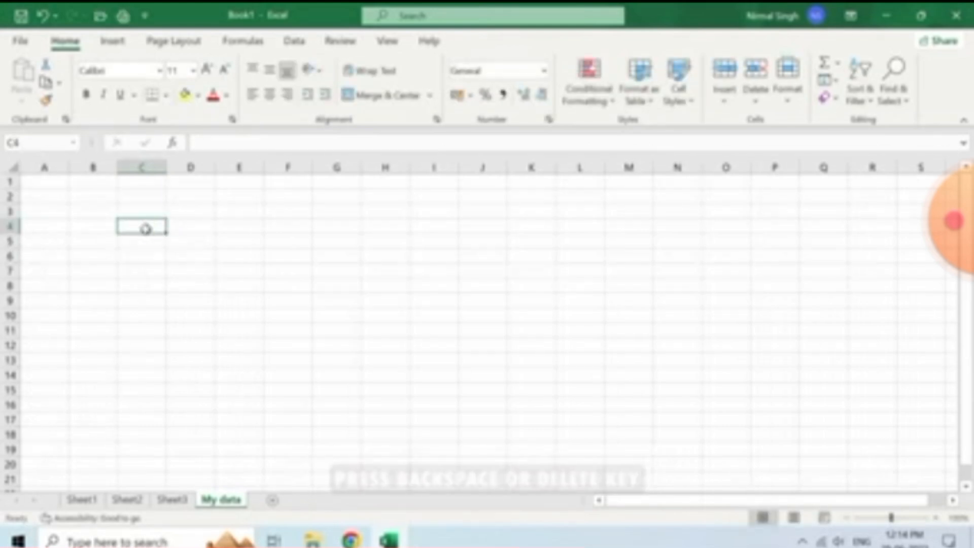
{"action": "key", "text": "ctrl+z"}
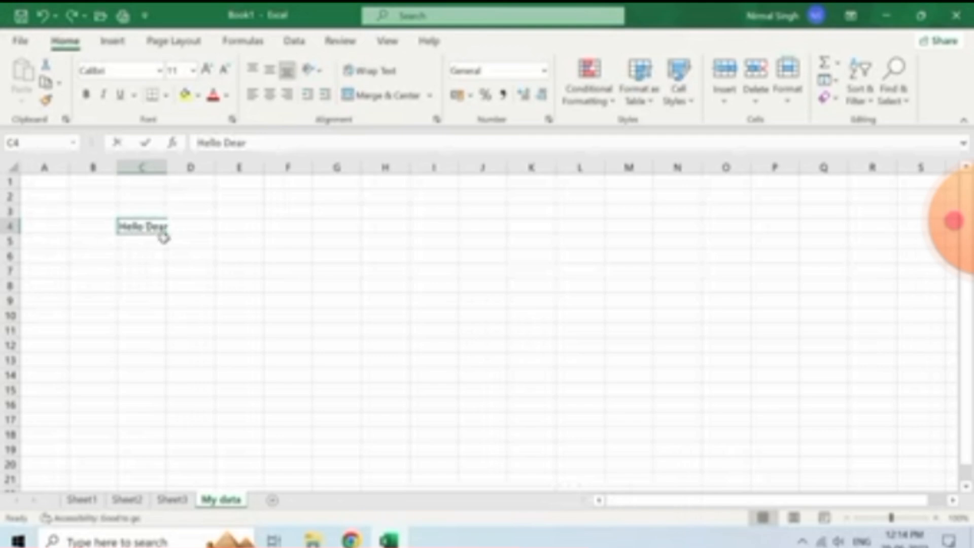
Edit C4 with F2 to remove ' Dear', leaving 'Hello'
{"action": "key", "text": "F2"}
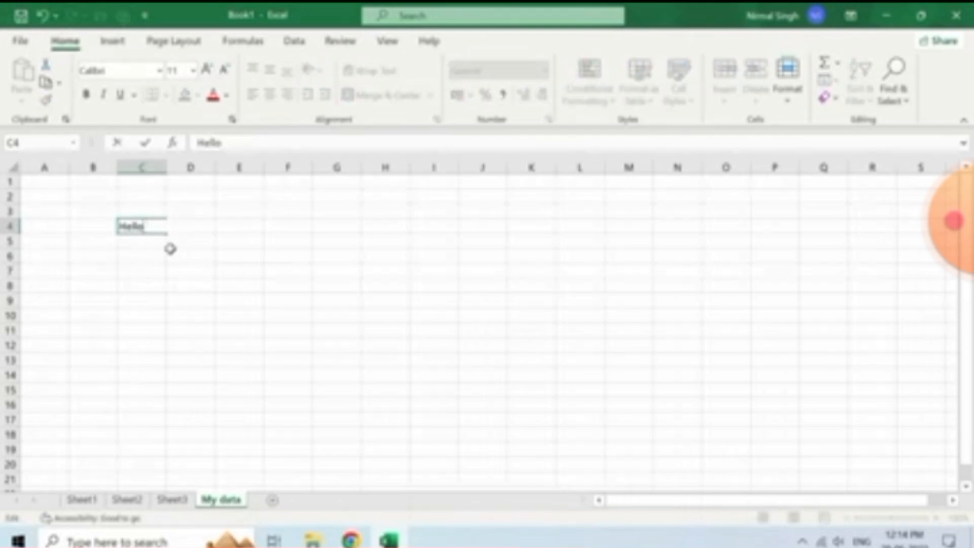
{"action": "key", "text": "Return"}
{"action": "left_click", "coordinate": [156, 225]}
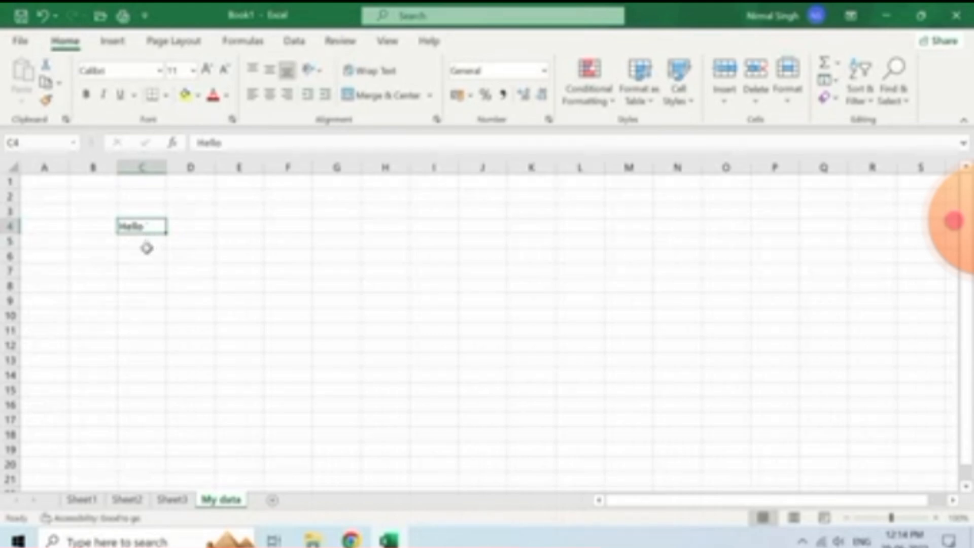
{"action": "key", "text": "Right"}
{"action": "key", "text": "Right"}
{"action": "key", "text": "Right"}
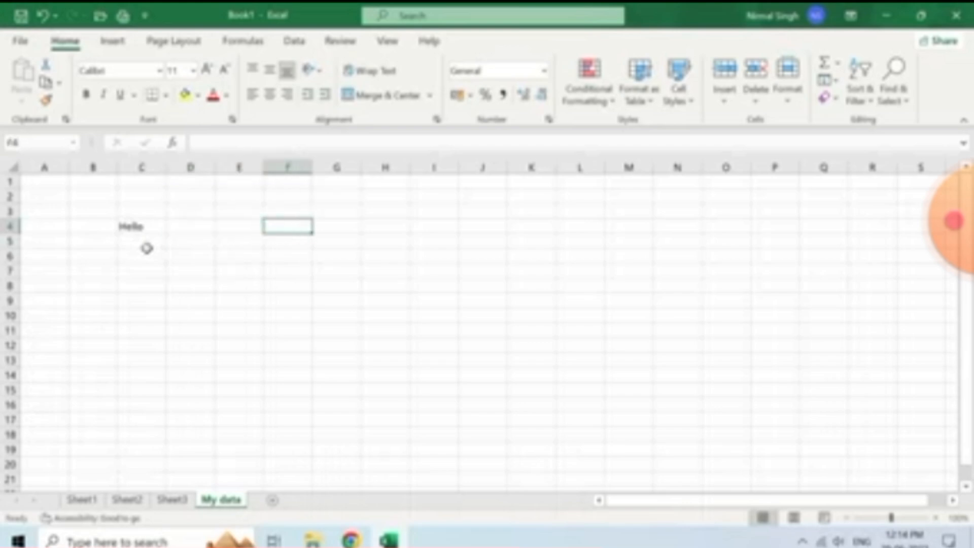
{"action": "key", "text": "Up"}
{"action": "key", "text": "Up"}
{"action": "key", "text": "Left"}
{"action": "key", "text": "Left"}
{"action": "key", "text": "Down"}
{"action": "key", "text": "Down"}
{"action": "key", "text": "Left"}
{"action": "key", "text": "Down"}
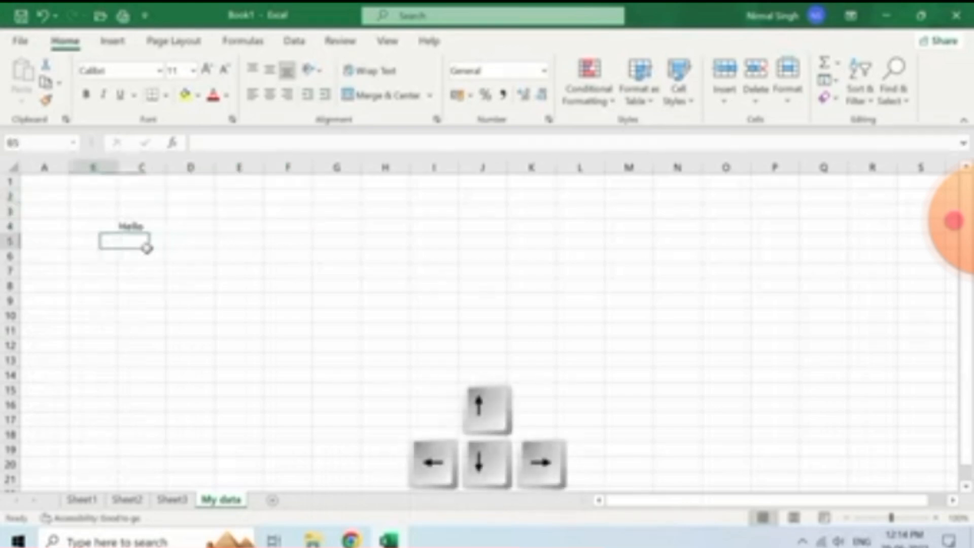
{"action": "key", "text": "Left"}
{"action": "key", "text": "Down"}
{"action": "key", "text": "Down"}
{"action": "key", "text": "Down"}
{"action": "key", "text": "Right"}
{"action": "key", "text": "Up"}
{"action": "key", "text": "Up"}
{"action": "key", "text": "Up"}
{"action": "key", "text": "Up"}
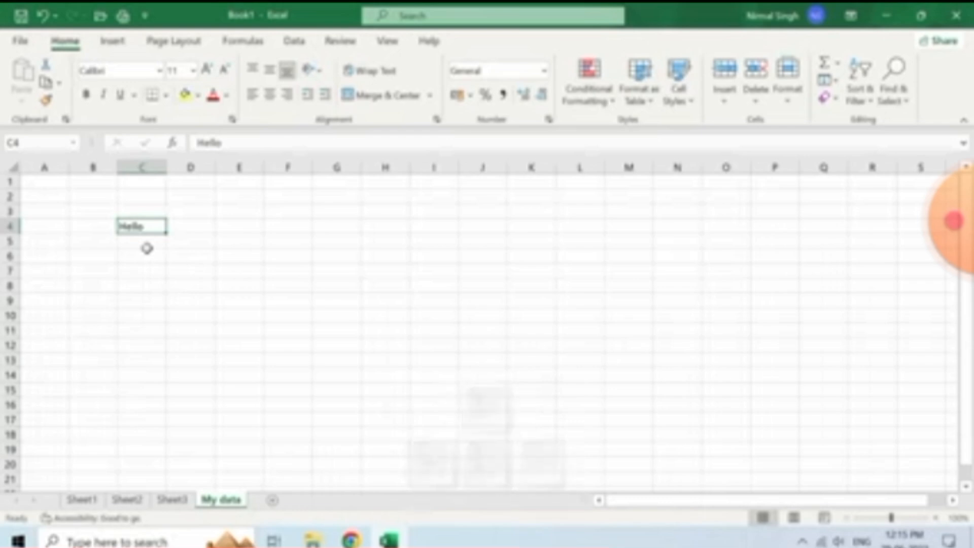
{"action": "key", "text": "Tab"}
{"action": "key", "text": "Tab"}
{"action": "key", "text": "Tab"}
{"action": "key", "text": "Tab"}
{"action": "key", "text": "Tab"}
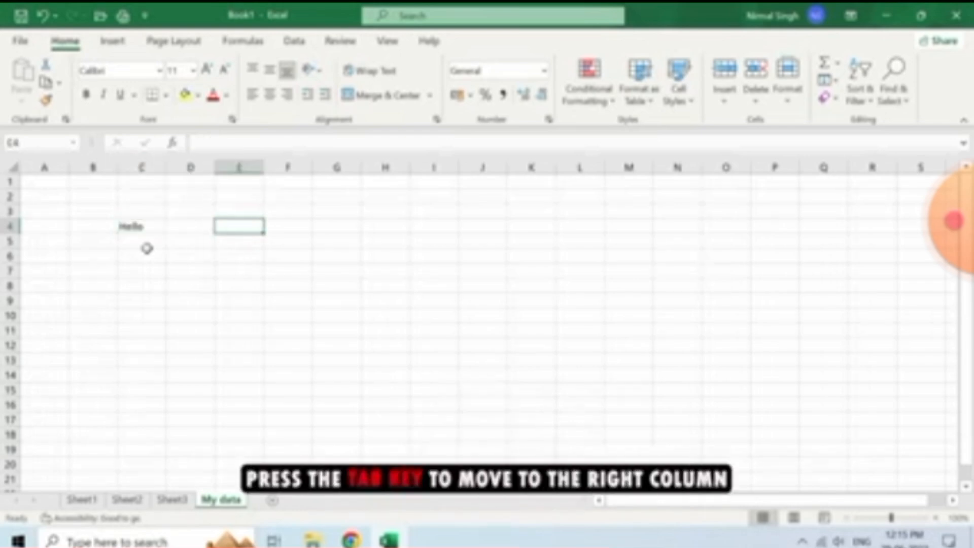
{"action": "key", "text": "Tab"}
{"action": "key", "text": "Tab"}
{"action": "key", "text": "Tab"}
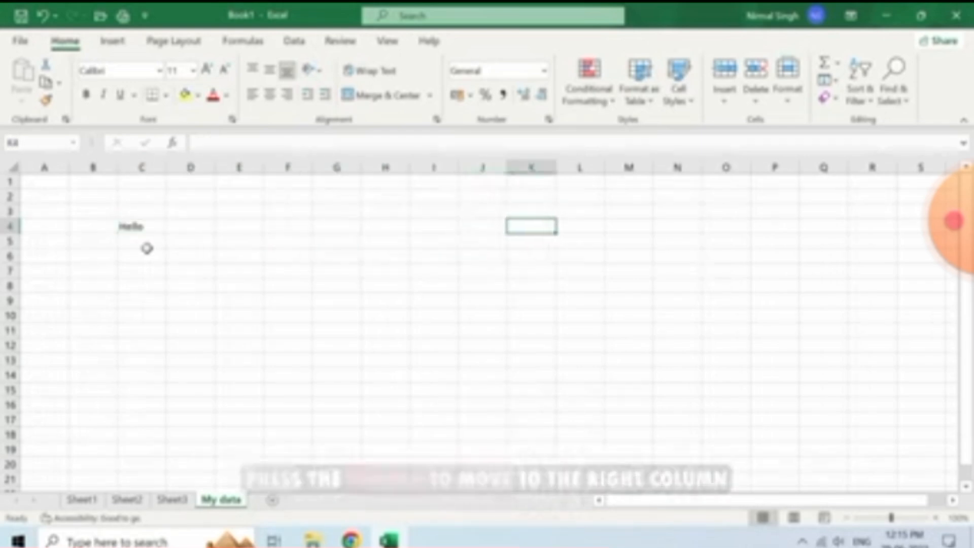
{"action": "key", "text": "shift+Tab"}
{"action": "key", "text": "shift+Tab"}
{"action": "key", "text": "shift+Tab"}
{"action": "key", "text": "shift+Tab"}
{"action": "key", "text": "shift+Tab"}
{"action": "key", "text": "shift+Tab"}
{"action": "key", "text": "shift+Tab"}
{"action": "key", "text": "shift+Tab"}
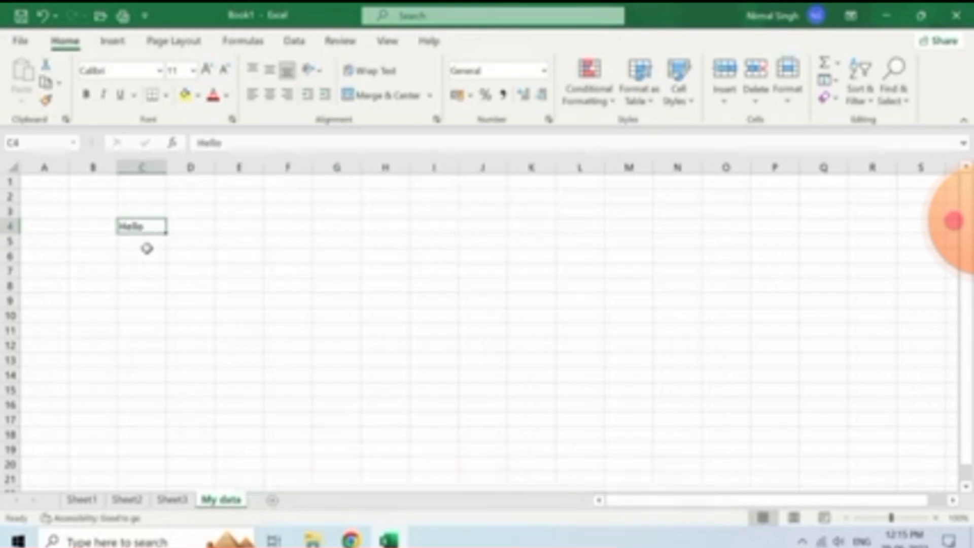
{"action": "key", "text": "Return"}
{"action": "key", "text": "Return"}
{"action": "key", "text": "Return"}
{"action": "key", "text": "Return"}
{"action": "key", "text": "Return"}
{"action": "key", "text": "Return"}
{"action": "key", "text": "Return"}
{"action": "key", "text": "Return"}
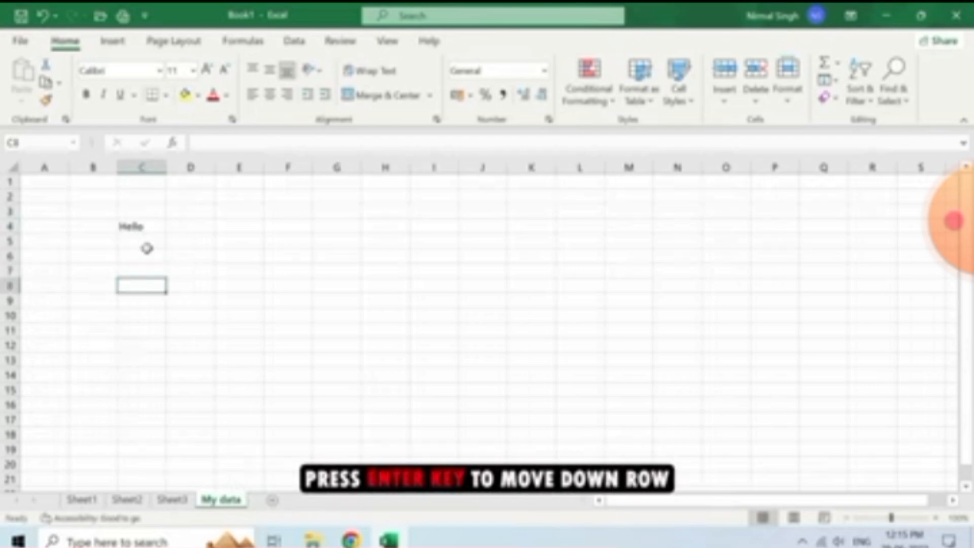
{"action": "key", "text": "Return"}
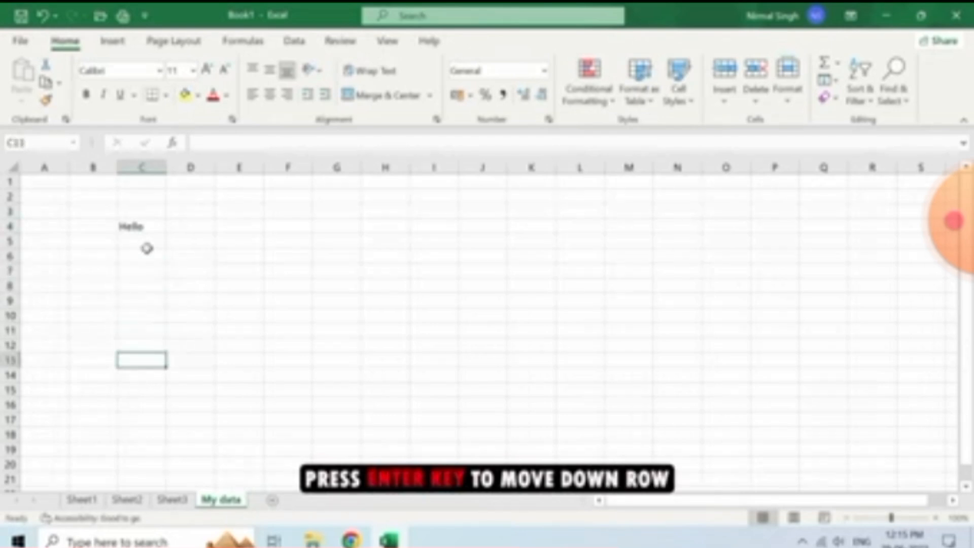
{"action": "key", "text": "shift+Return"}
{"action": "key", "text": "shift+Return"}
{"action": "key", "text": "shift+Return"}
{"action": "key", "text": "shift+Return"}
{"action": "key", "text": "shift+Return"}
{"action": "key", "text": "shift+Return"}
{"action": "key", "text": "shift+Return"}
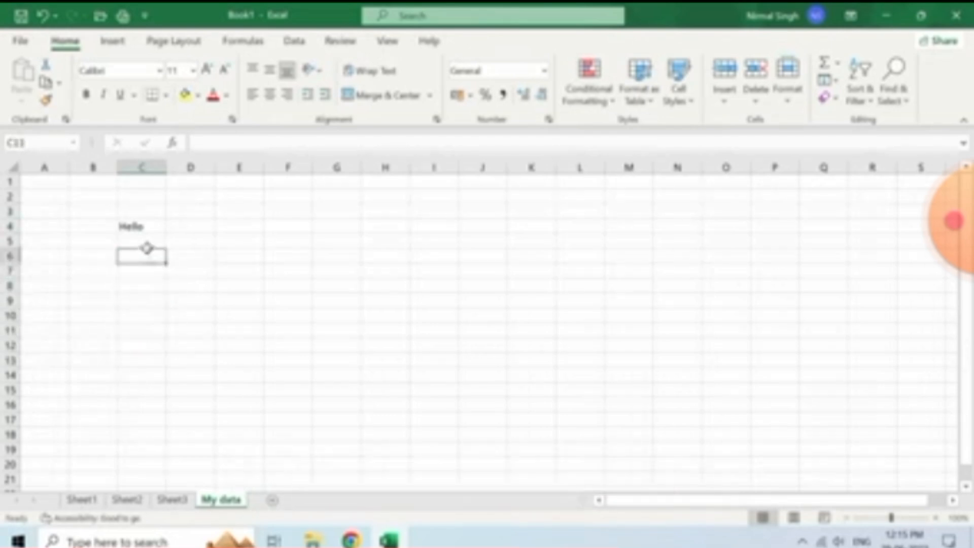
{"action": "key", "text": "shift+Return"}
{"action": "key", "text": "shift+Return"}
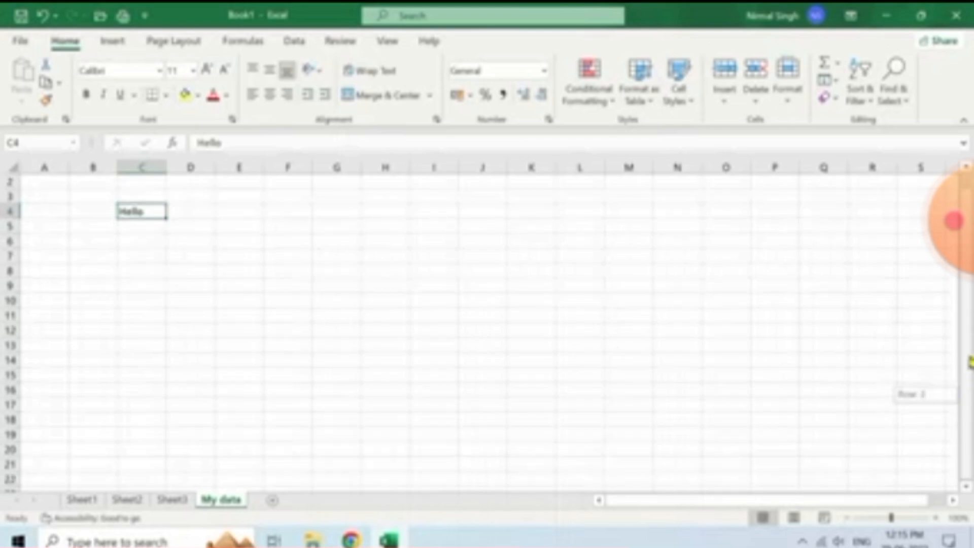
{"action": "left_click_drag", "start_coordinate": [910, 503], "coordinate": [817, 503]}
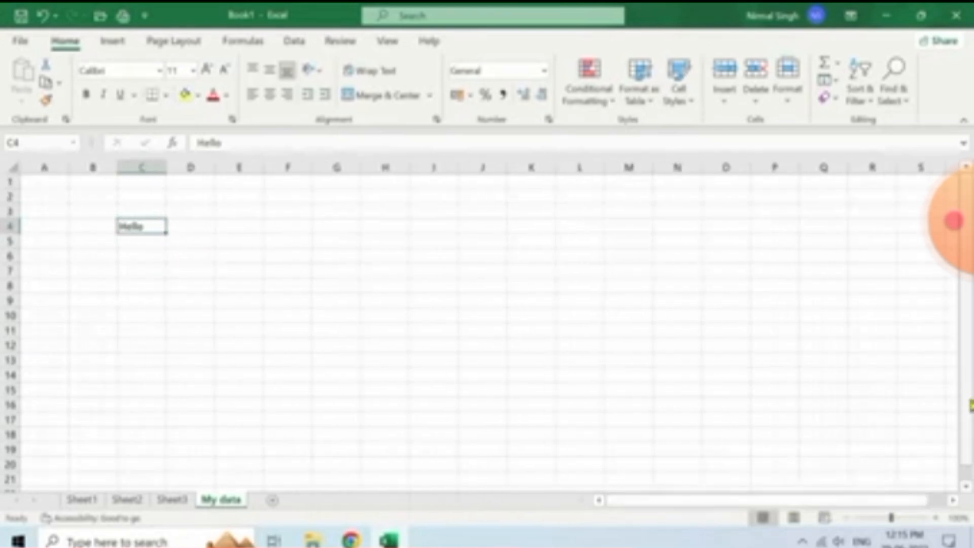
{"action": "left_click_drag", "start_coordinate": [968, 419], "coordinate": [969, 418]}
{"action": "key", "text": "Right"}
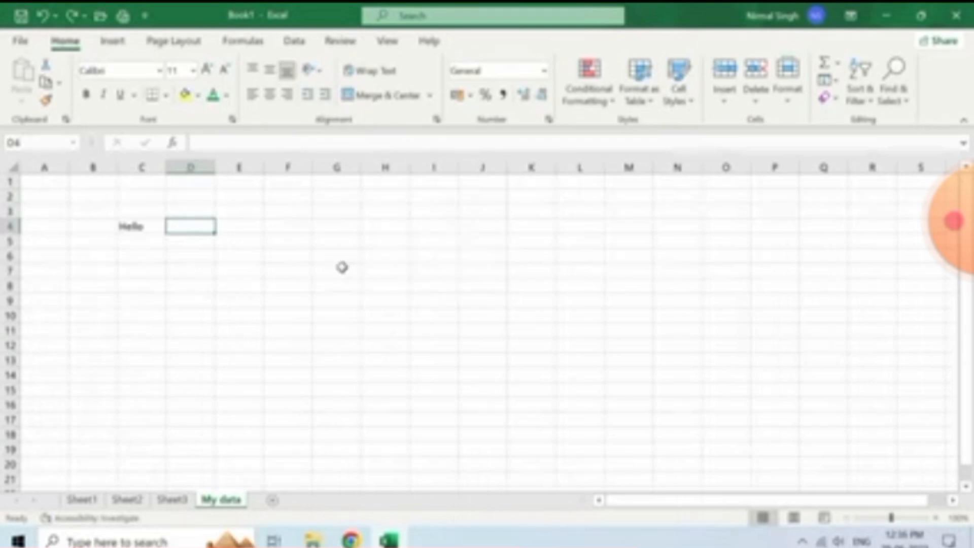
{"action": "left_click", "coordinate": [148, 227]}
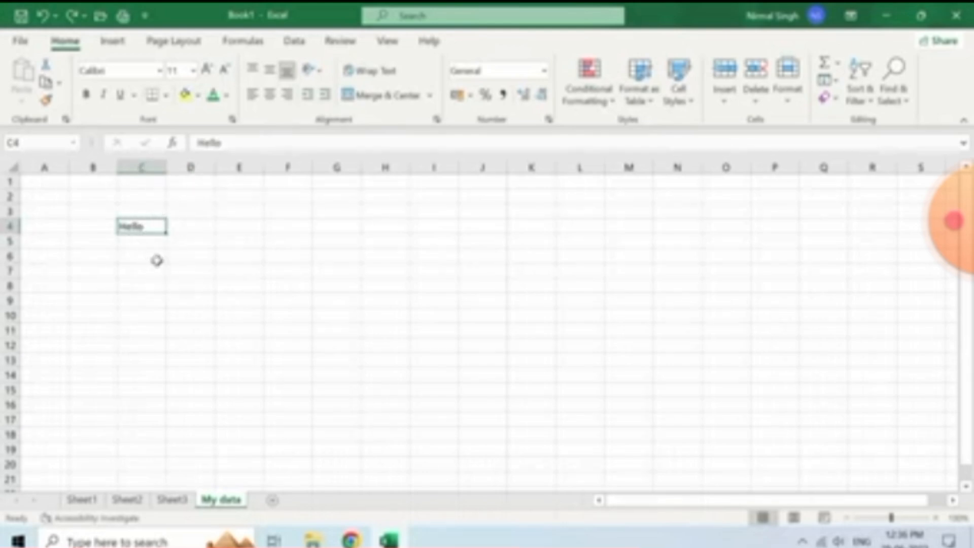
{"action": "left_click", "coordinate": [383, 287]}
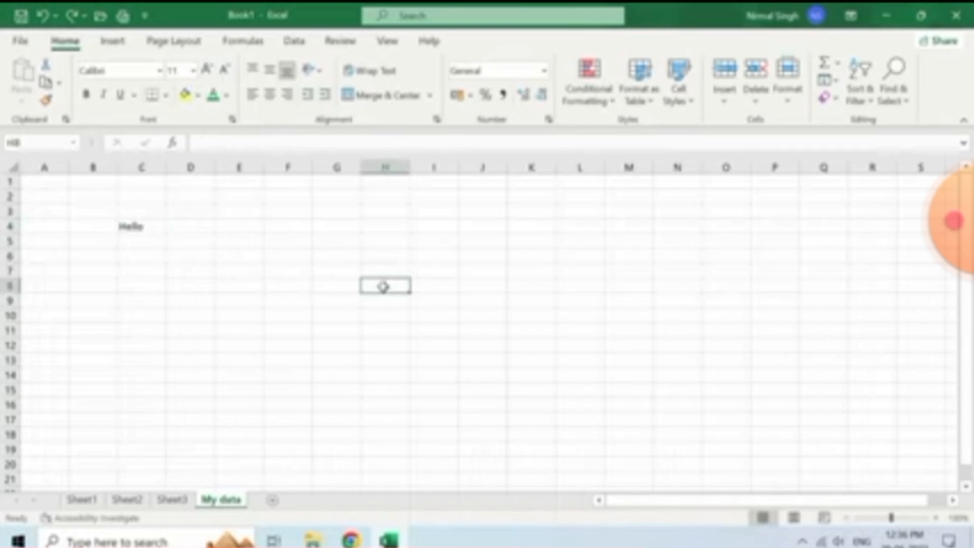
{"action": "left_click_drag", "start_coordinate": [380, 286], "coordinate": [574, 385]}
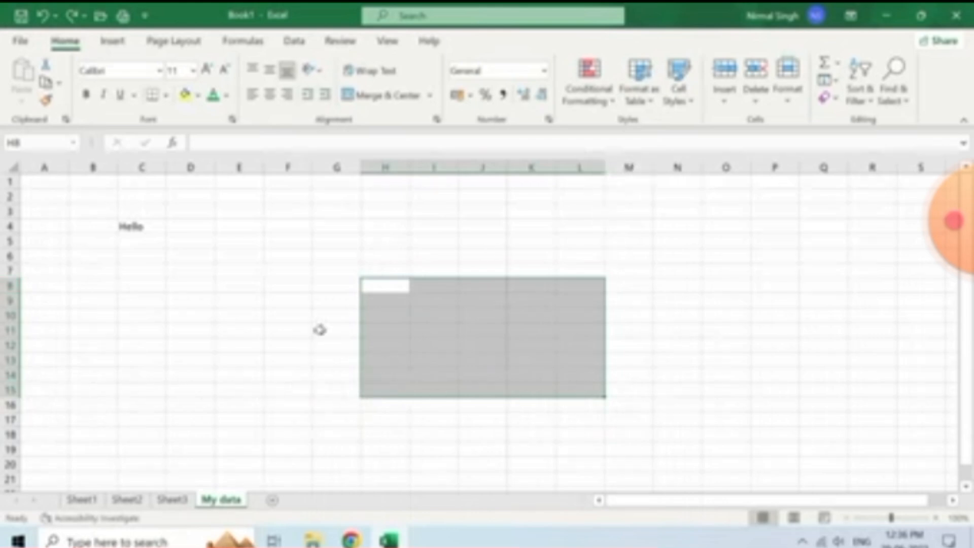
{"action": "left_click", "coordinate": [195, 228]}
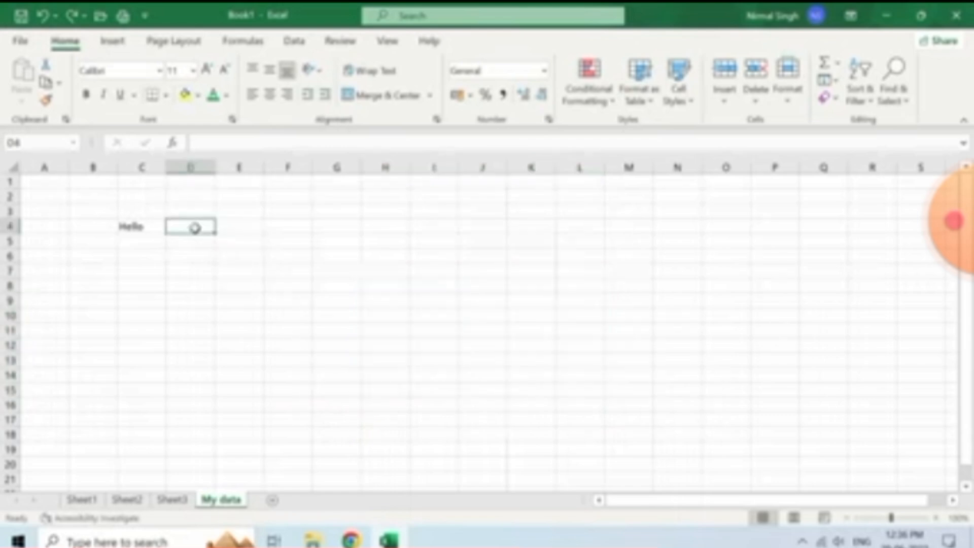
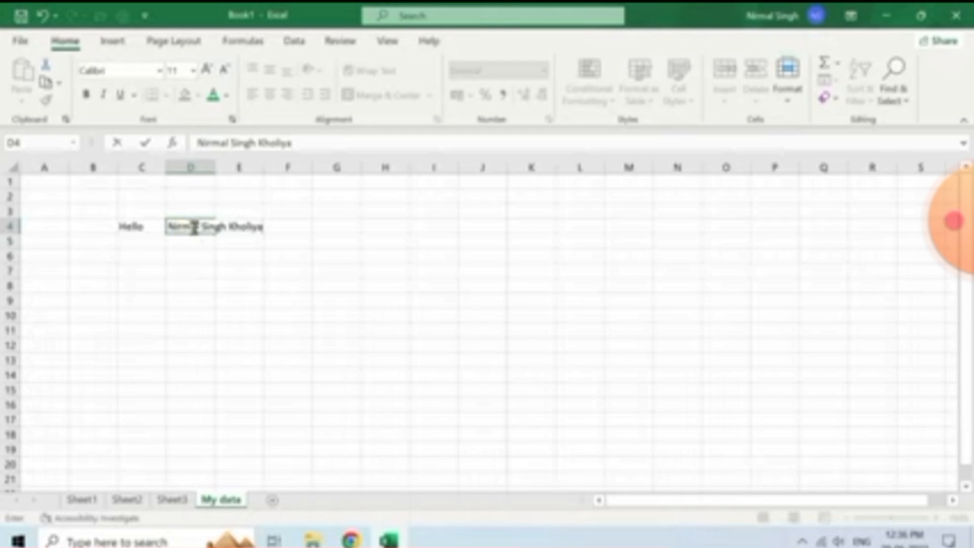
Enter the person's full name in D4, commit it, and reselect D4
{"action": "left_click", "coordinate": [203, 251]}
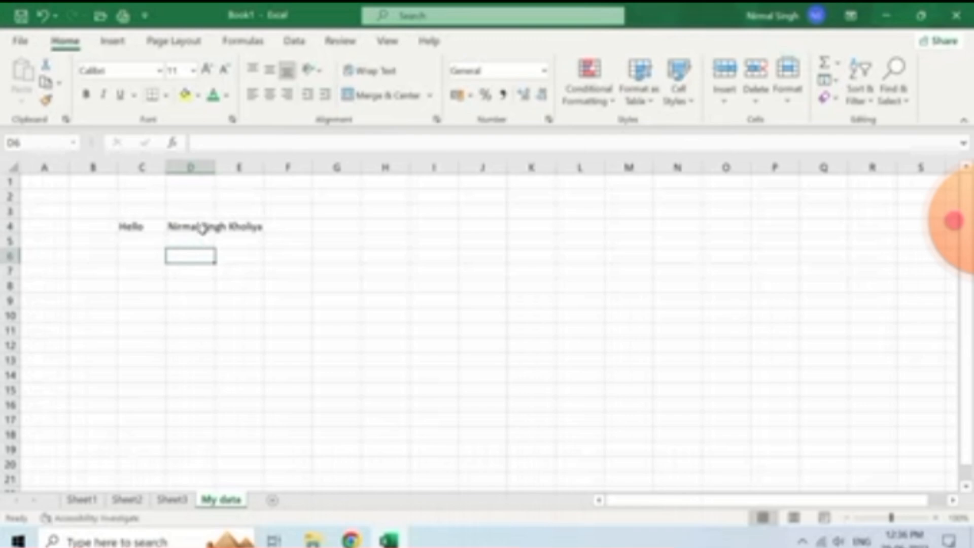
{"action": "left_click", "coordinate": [202, 227]}
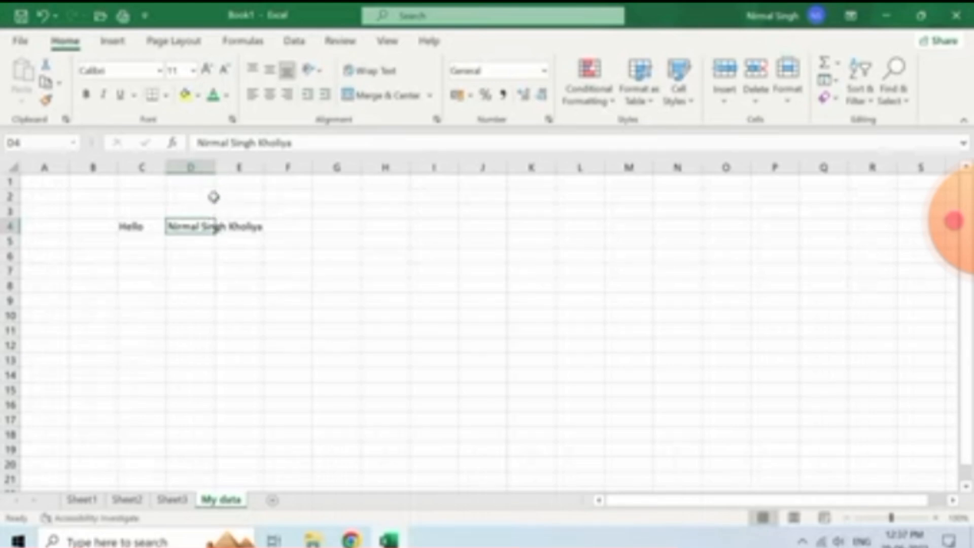
{"action": "left_click_drag", "start_coordinate": [213, 192], "coordinate": [213, 186]}
{"action": "left_click", "coordinate": [207, 229]}
{"action": "left_click_drag", "start_coordinate": [213, 172], "coordinate": [263, 172]}
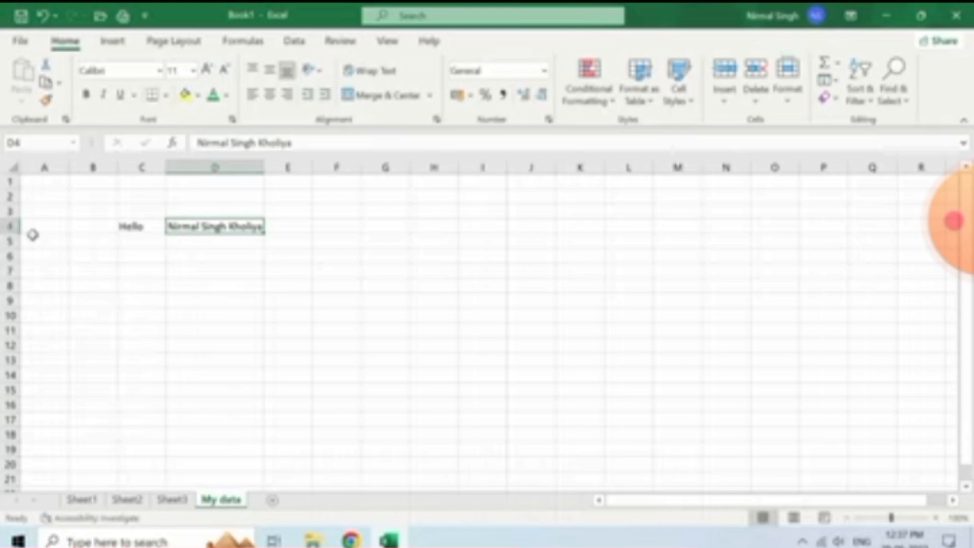
{"action": "left_click_drag", "start_coordinate": [18, 233], "coordinate": [19, 263]}
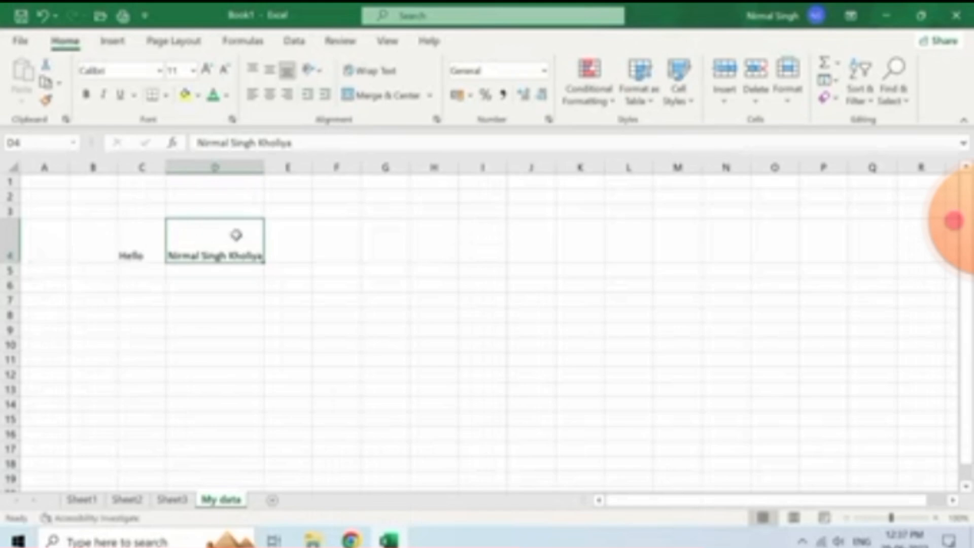
{"action": "left_click", "coordinate": [9, 237]}
{"action": "left_click", "coordinate": [230, 246]}
{"action": "key", "text": "ctrl+z"}
{"action": "key", "text": "ctrl+z"}
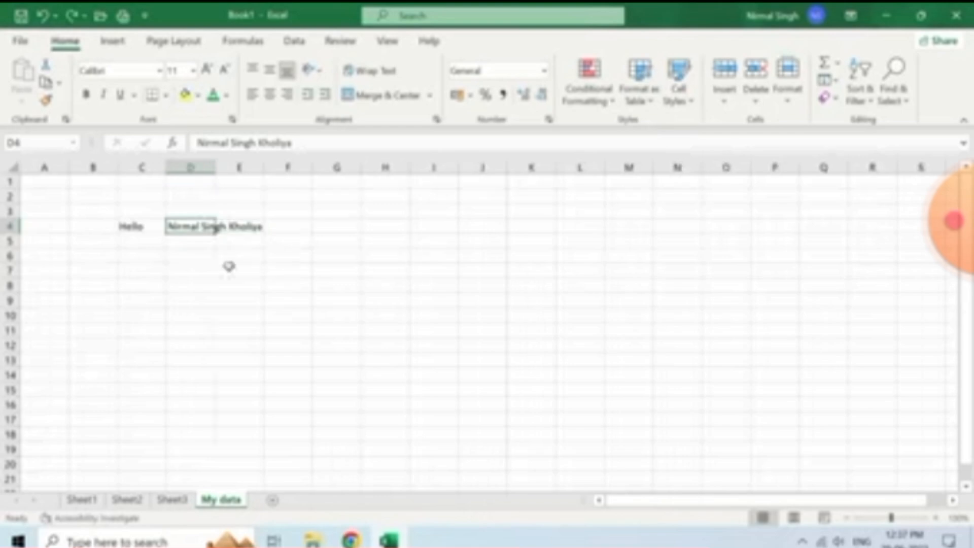
{"action": "left_click", "coordinate": [205, 259]}
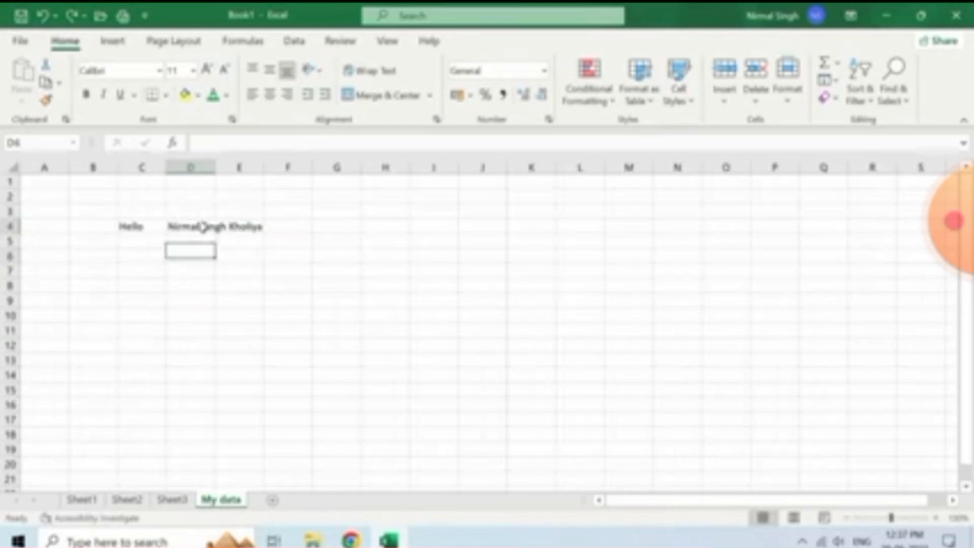
{"action": "left_click", "coordinate": [204, 227]}
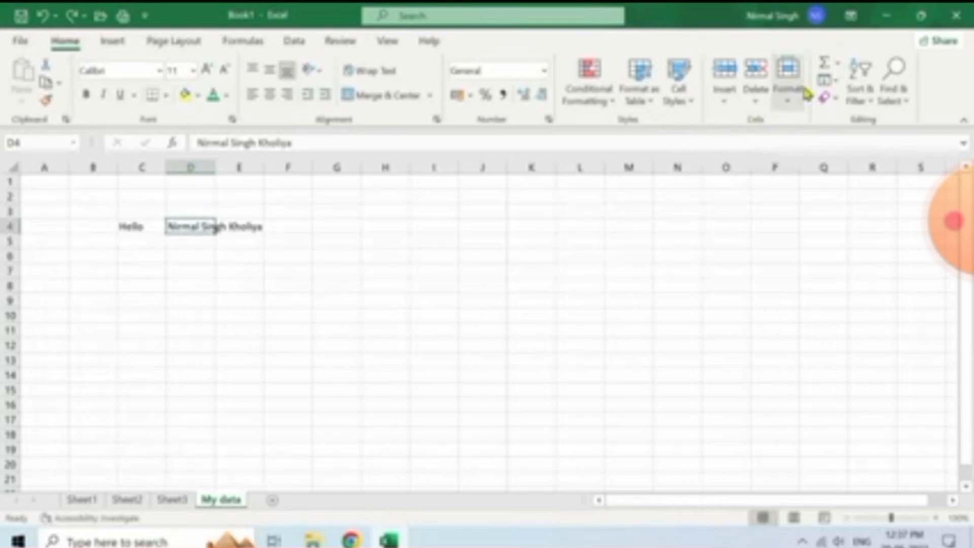
AutoFit column D via Format, undo it, then AutoFit by double-clicking the D/E border
{"action": "left_click", "coordinate": [791, 103]}
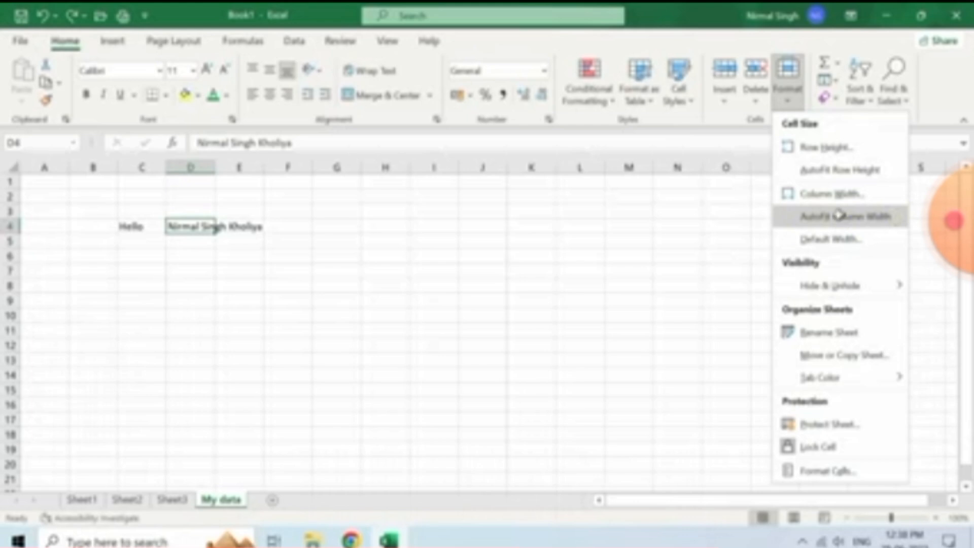
{"action": "left_click", "coordinate": [838, 215]}
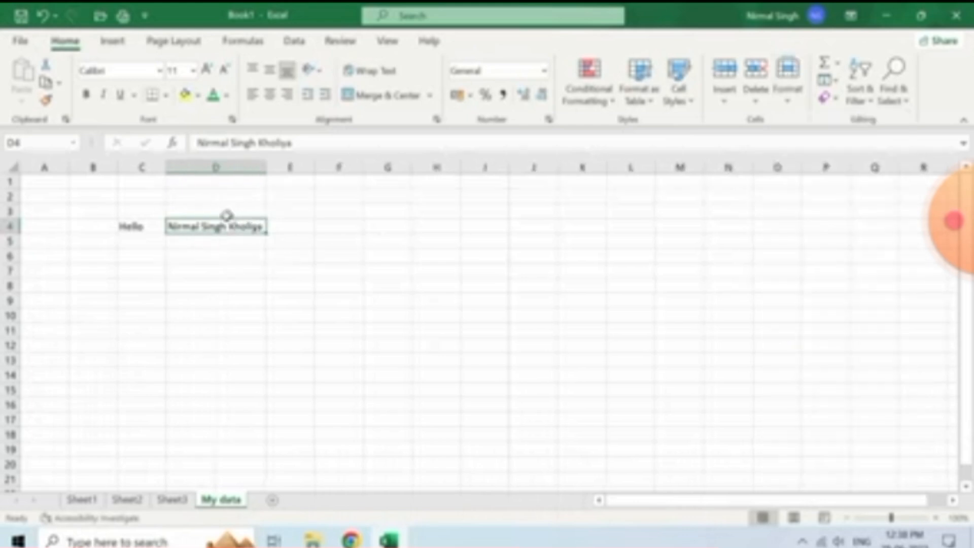
{"action": "left_click", "coordinate": [788, 102]}
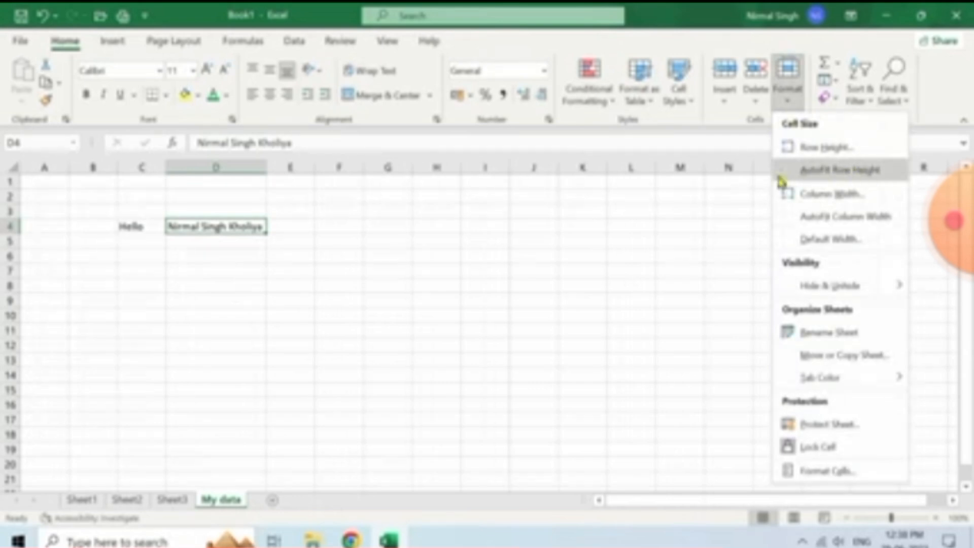
{"action": "left_click", "coordinate": [241, 239]}
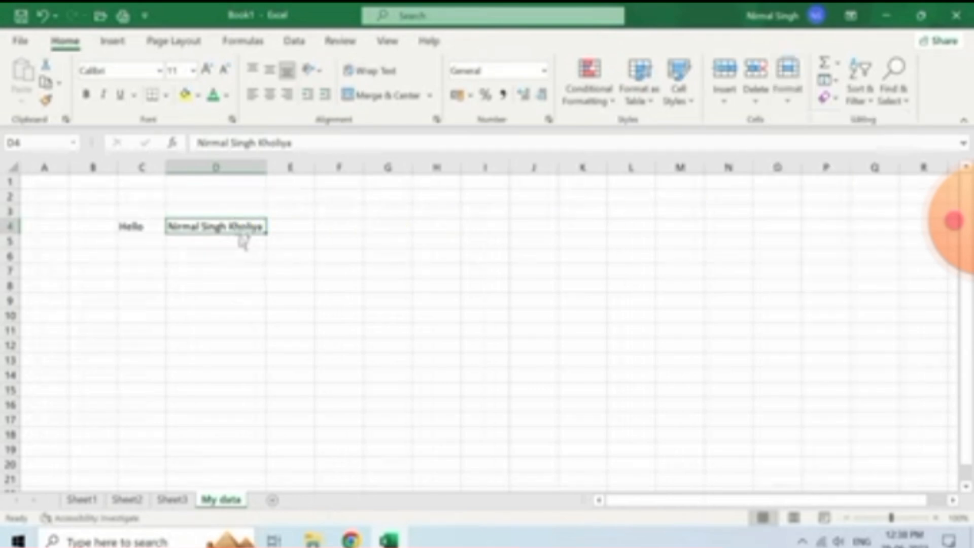
{"action": "key", "text": "ctrl+z"}
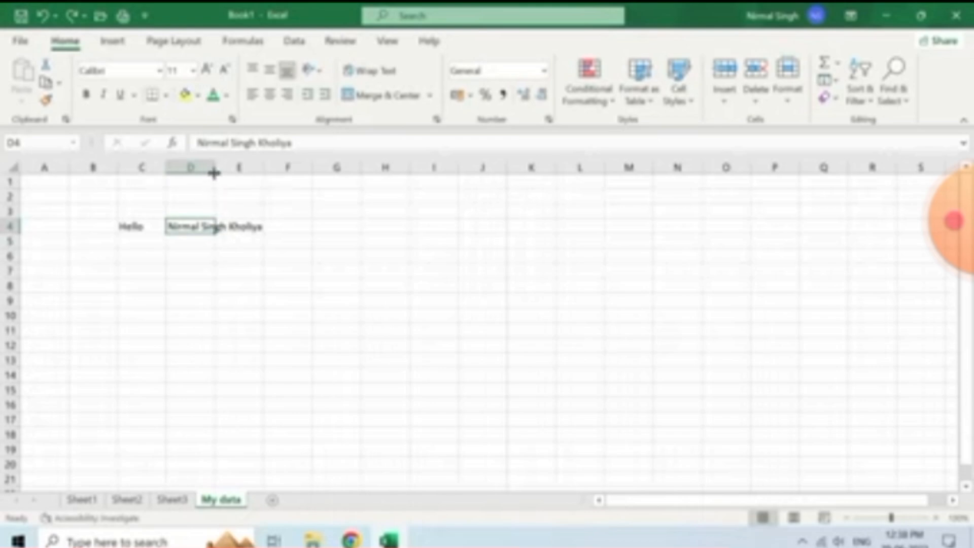
{"action": "double_click", "coordinate": [213, 173]}
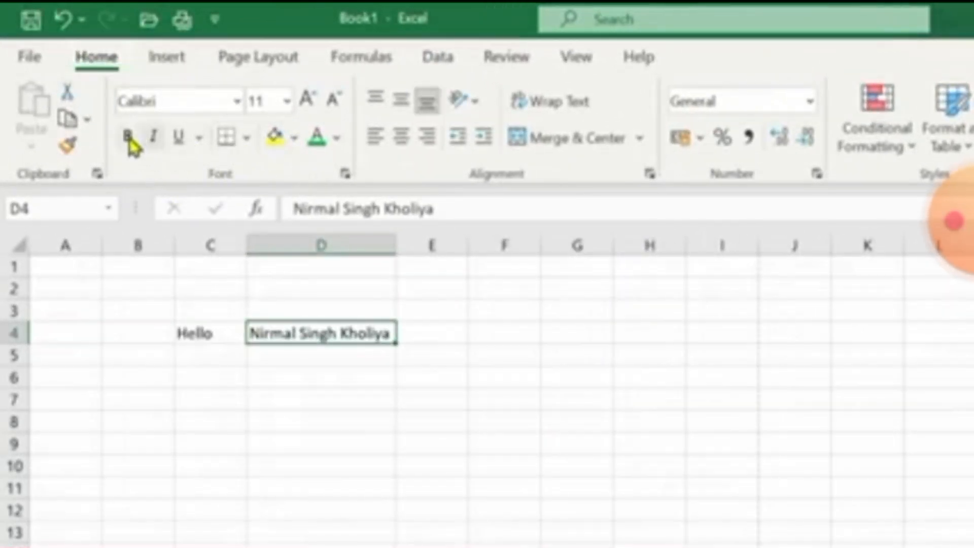
Make the name in D4 bold, italic and underlined
{"action": "left_click", "coordinate": [128, 138]}
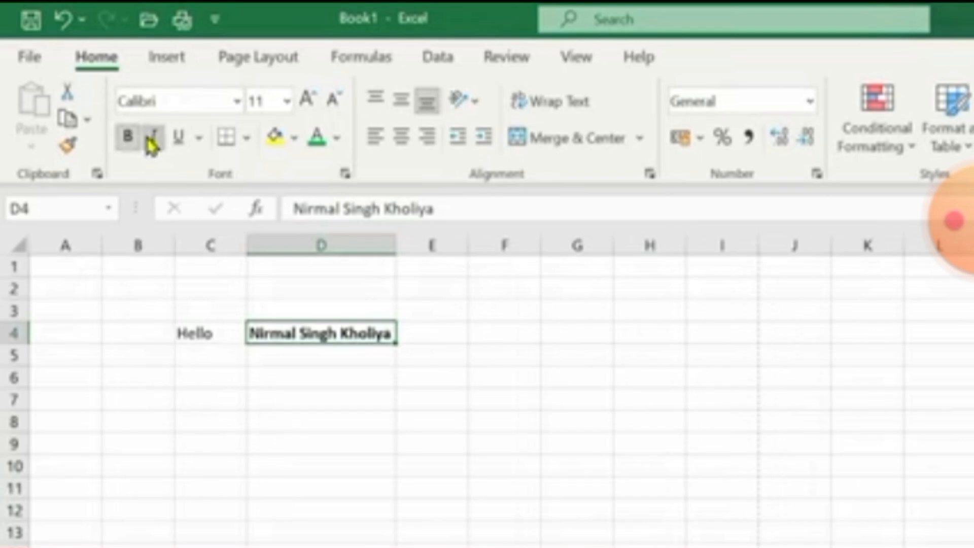
{"action": "left_click", "coordinate": [151, 141]}
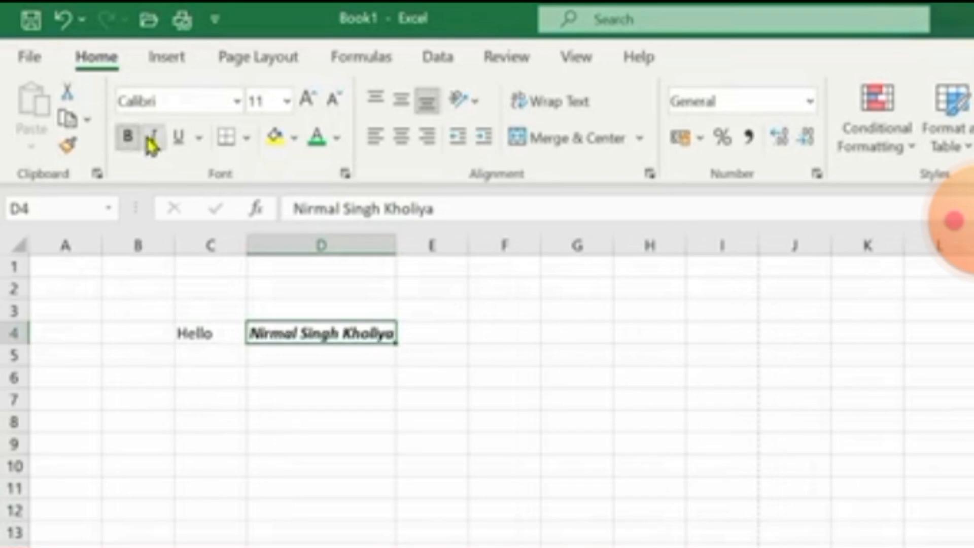
{"action": "left_click", "coordinate": [185, 141]}
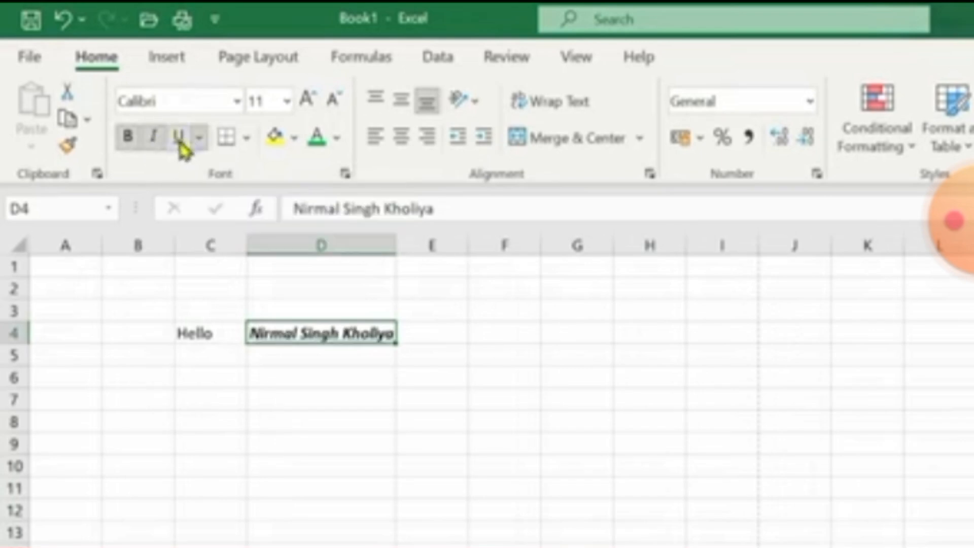
Give cell D4 a yellow fill and a dark text colour
{"action": "left_click", "coordinate": [291, 142]}
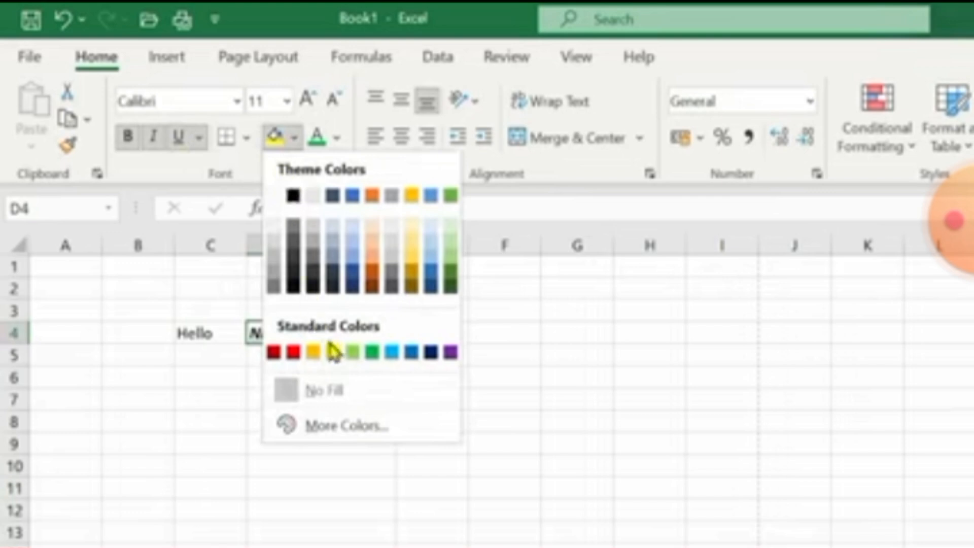
{"action": "left_click", "coordinate": [332, 350]}
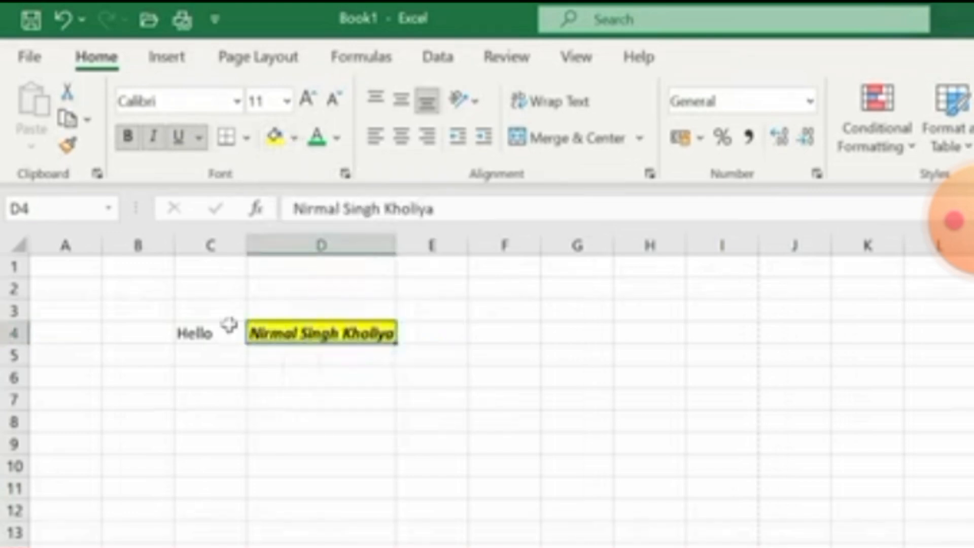
{"action": "left_click", "coordinate": [335, 139]}
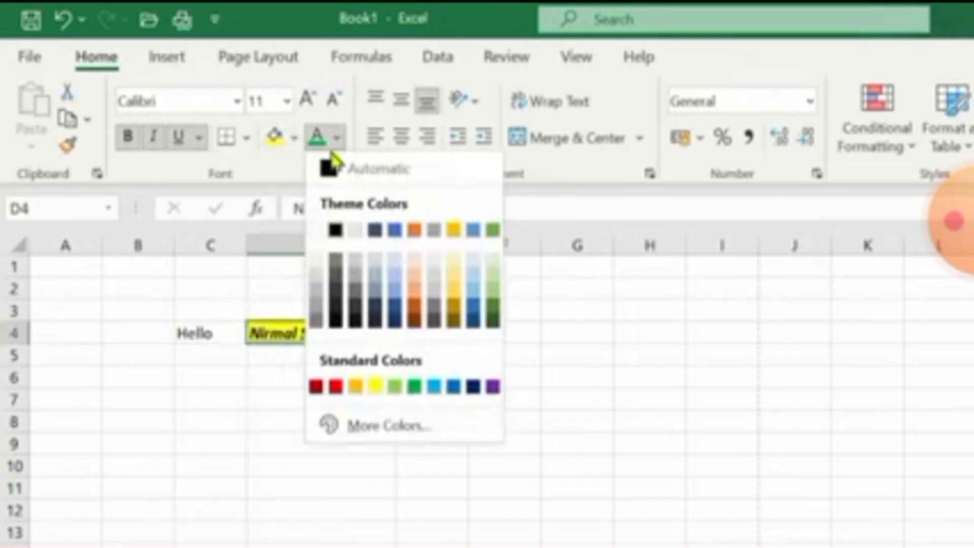
{"action": "left_click", "coordinate": [334, 260]}
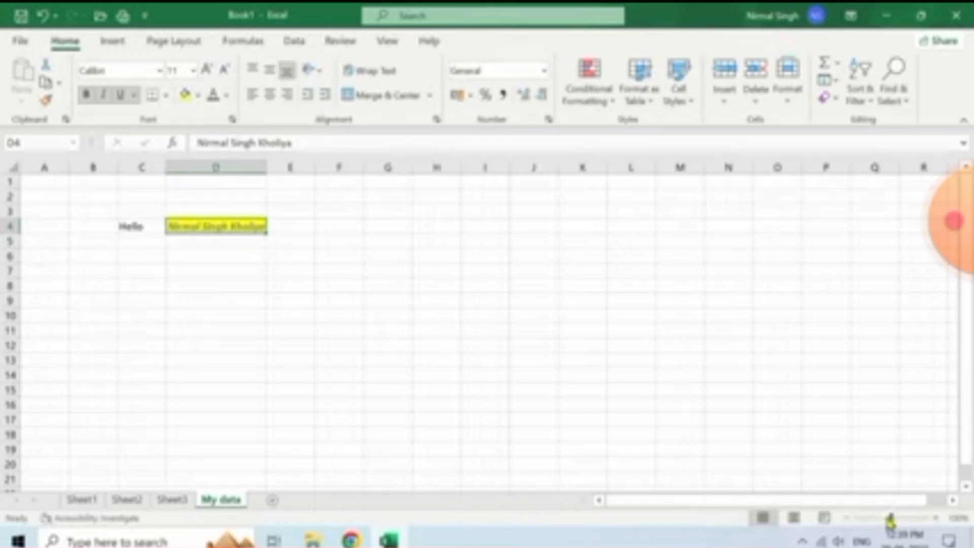
Zoom the sheet in to about 190%, then restore a preset magnification from the Zoom dialog
{"action": "left_click_drag", "start_coordinate": [894, 523], "coordinate": [903, 521]}
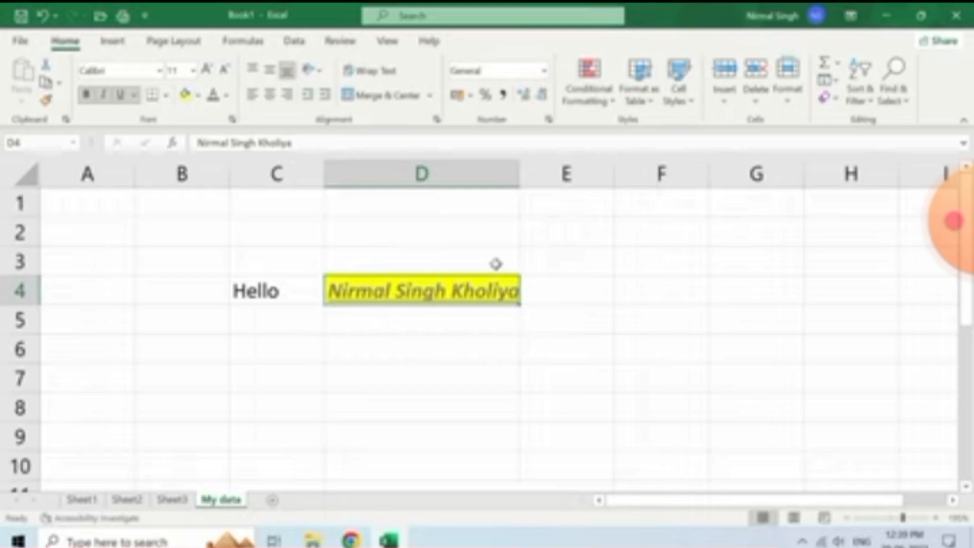
{"action": "left_click", "coordinate": [388, 41]}
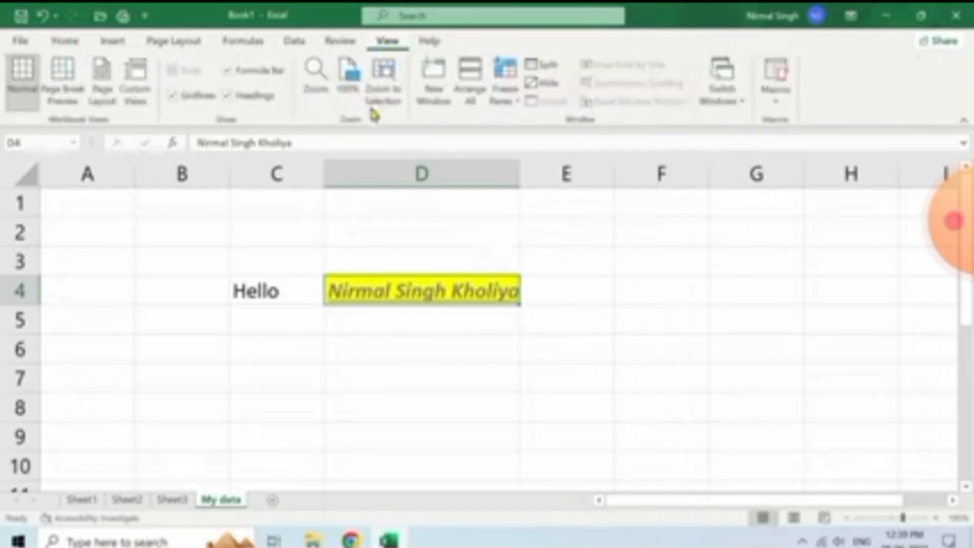
{"action": "left_click", "coordinate": [315, 89]}
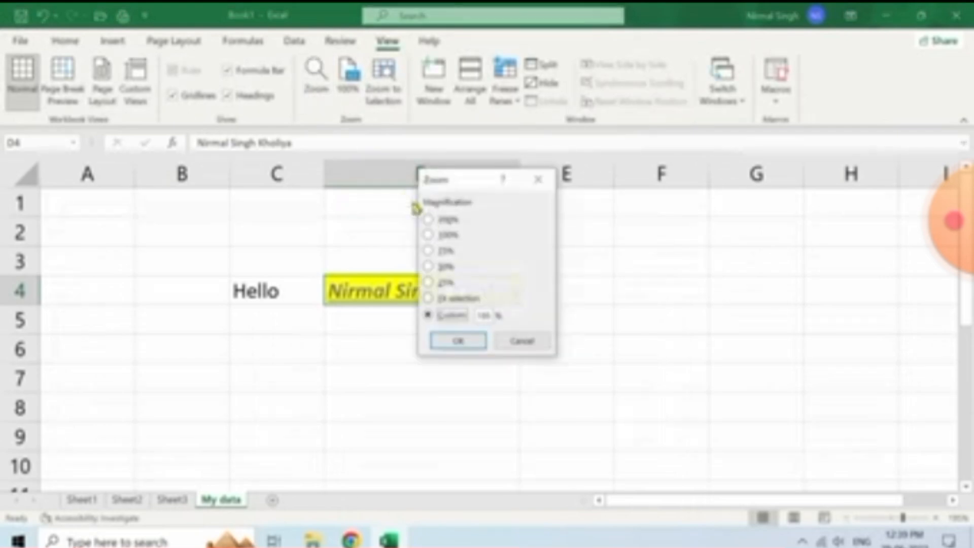
{"action": "left_click", "coordinate": [428, 250]}
{"action": "left_click", "coordinate": [457, 341]}
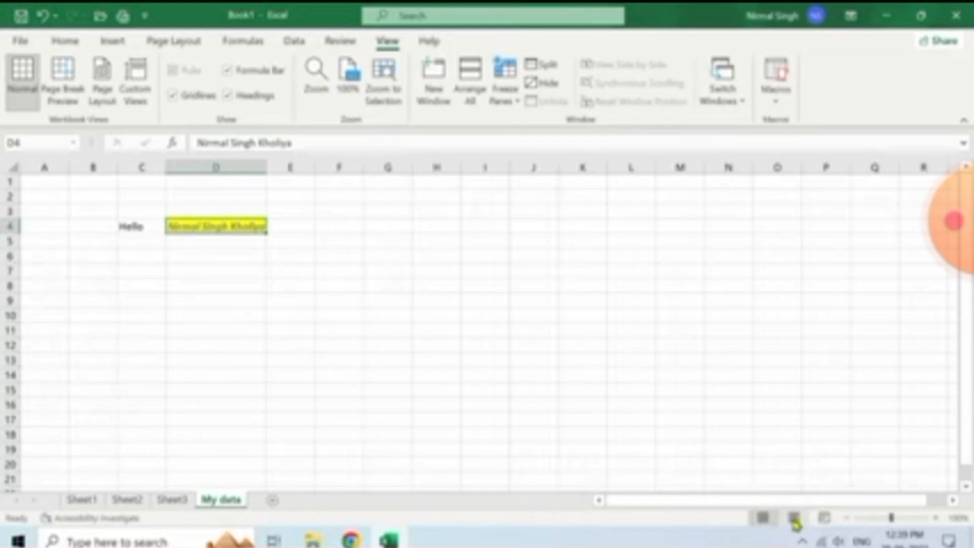
{"action": "left_click", "coordinate": [795, 518]}
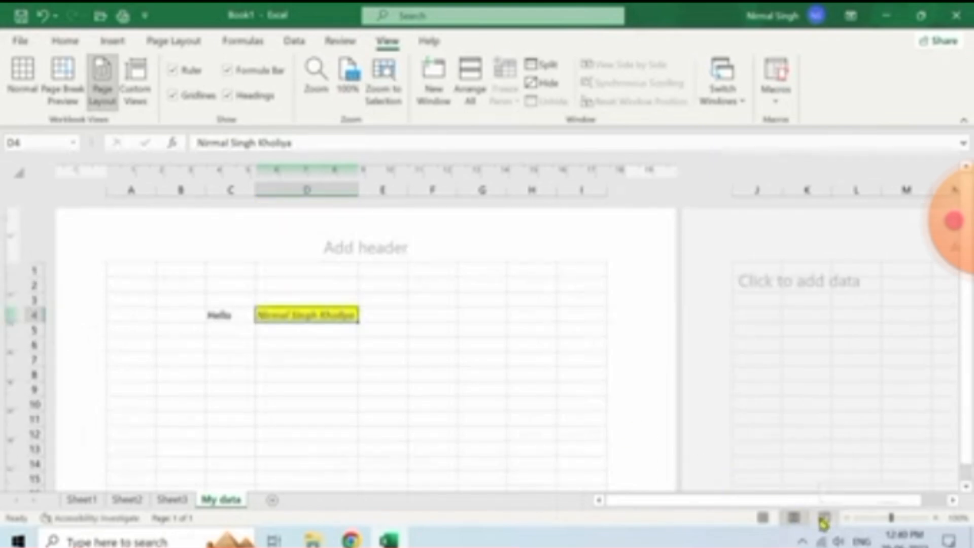
{"action": "left_click", "coordinate": [823, 518]}
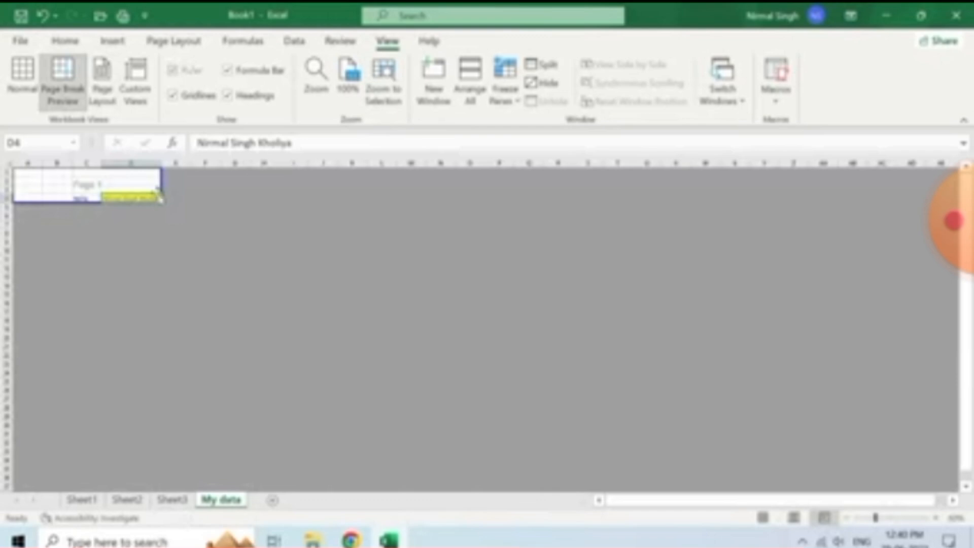
{"action": "left_click_drag", "start_coordinate": [162, 197], "coordinate": [946, 217]}
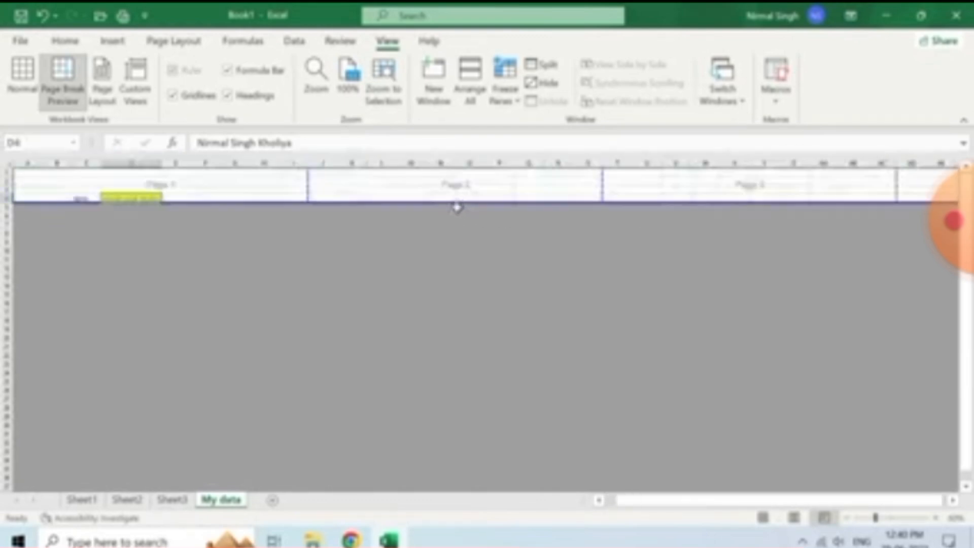
{"action": "left_click", "coordinate": [763, 518]}
{"action": "left_click", "coordinate": [444, 325]}
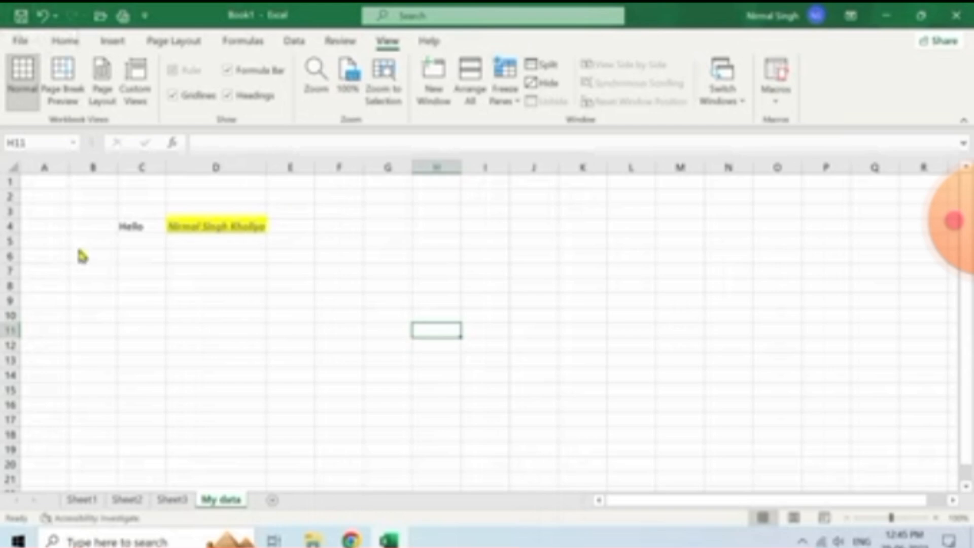
Start saving the workbook, replacing the default file name with 'fil'
{"action": "key", "text": "ctrl+s"}
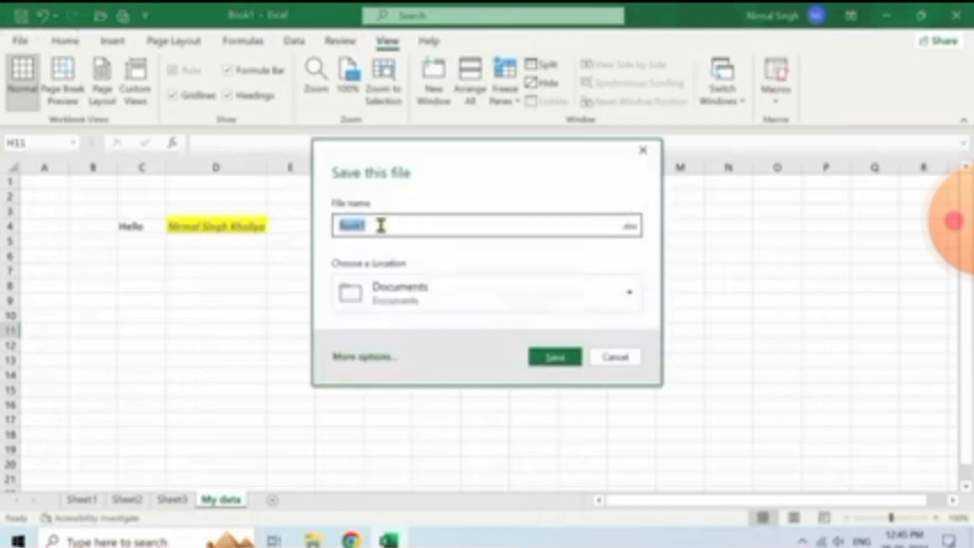
{"action": "left_click", "coordinate": [381, 226]}
{"action": "key", "text": "BackSpace"}
{"action": "key", "text": "BackSpace"}
{"action": "key", "text": "BackSpace"}
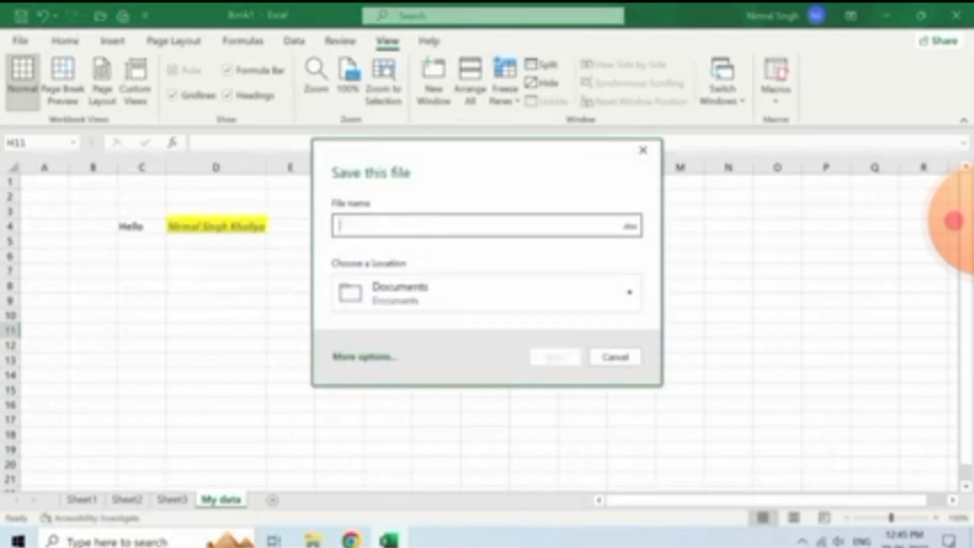
{"action": "type", "text": "fil"}
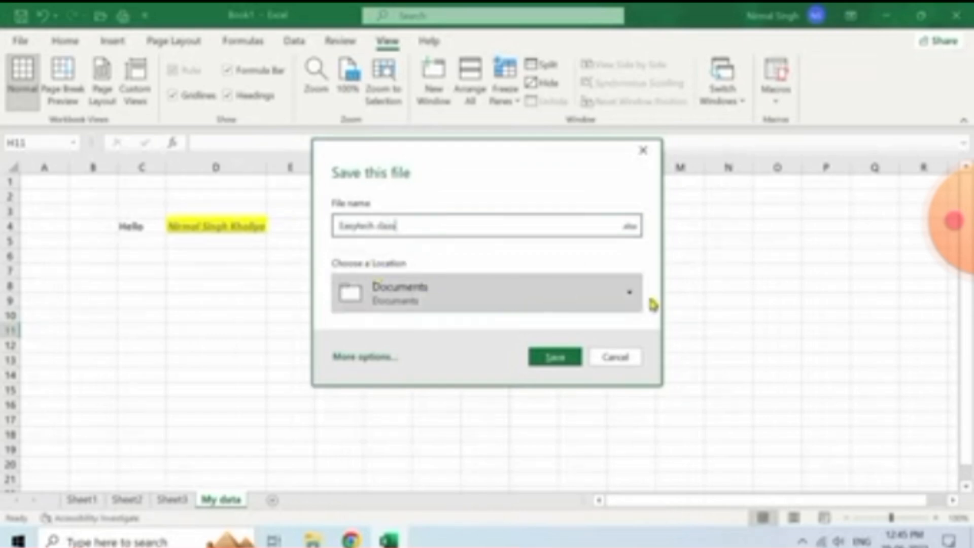
Browse save locations to the My Documents folder, then go to the File start page
{"action": "left_click", "coordinate": [630, 294]}
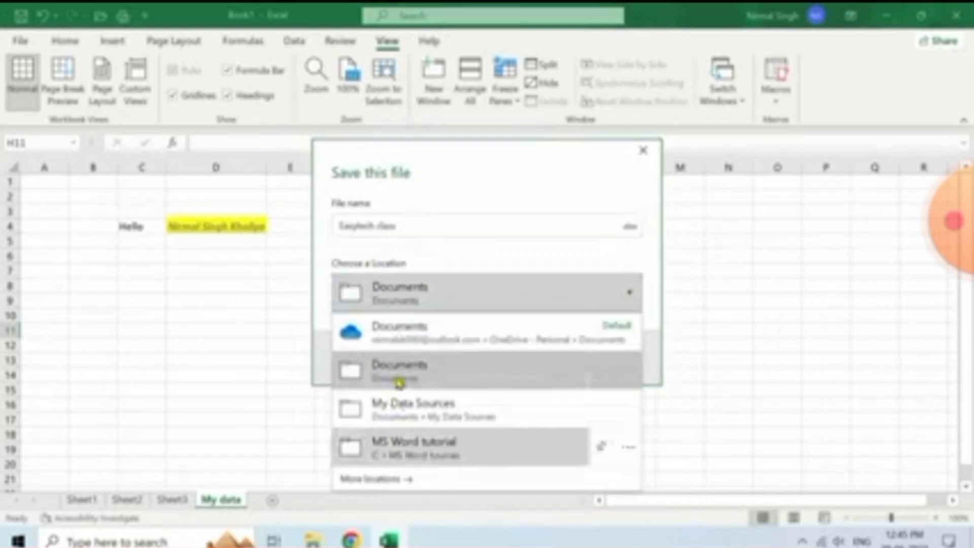
{"action": "left_click", "coordinate": [393, 482]}
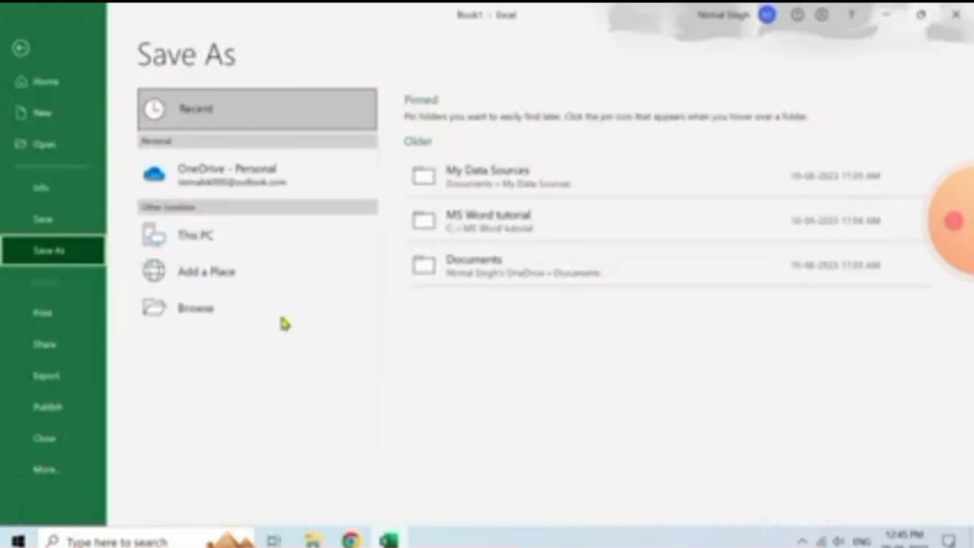
{"action": "left_click", "coordinate": [238, 315]}
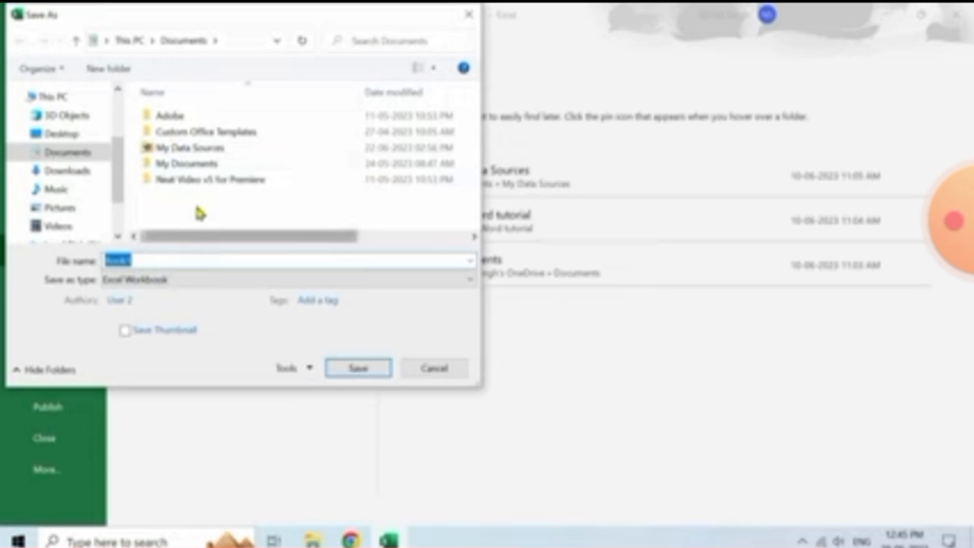
{"action": "left_click", "coordinate": [199, 165]}
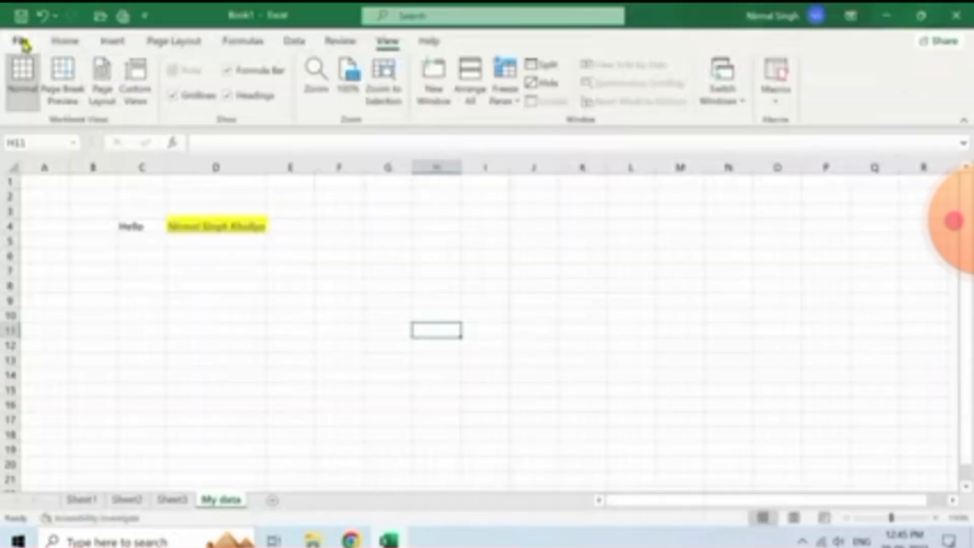
{"action": "left_click", "coordinate": [20, 41]}
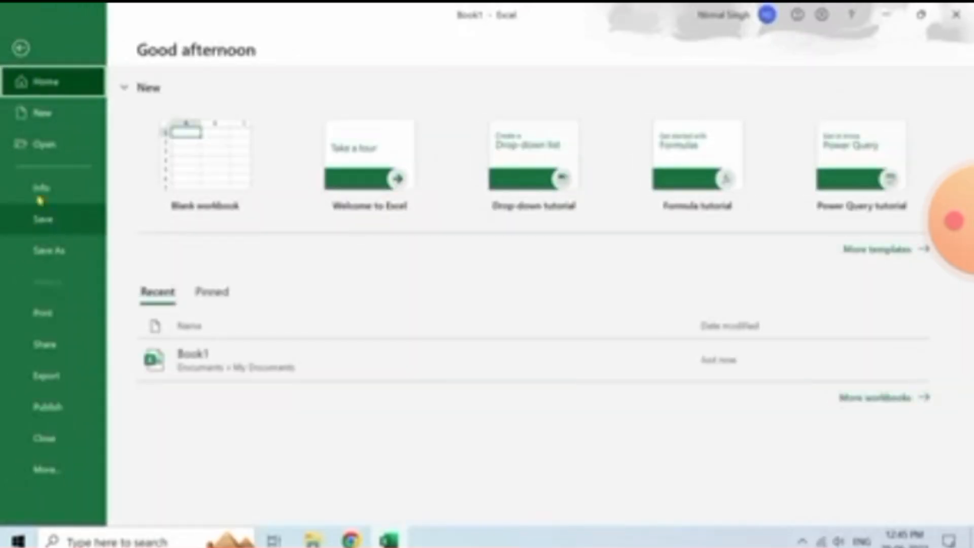